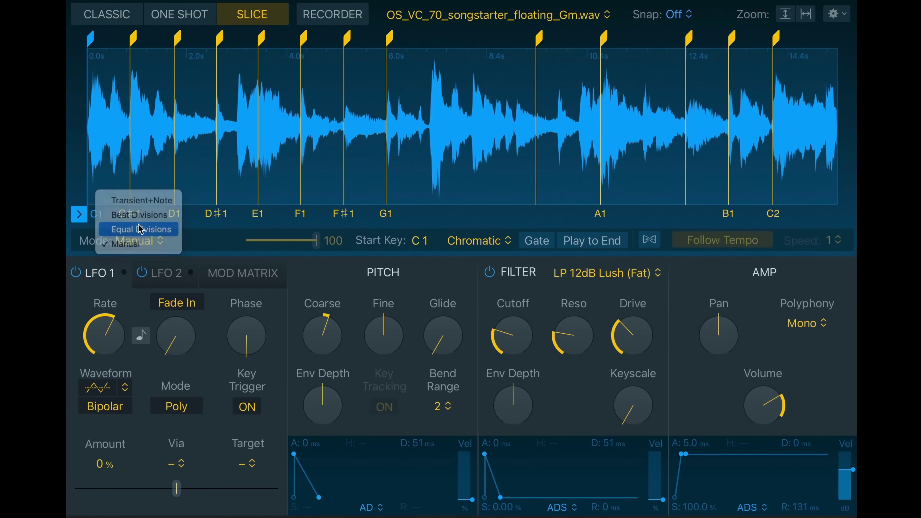
# - Try slicing the vocal loop in Transient mode
pyautogui.click(142, 229)
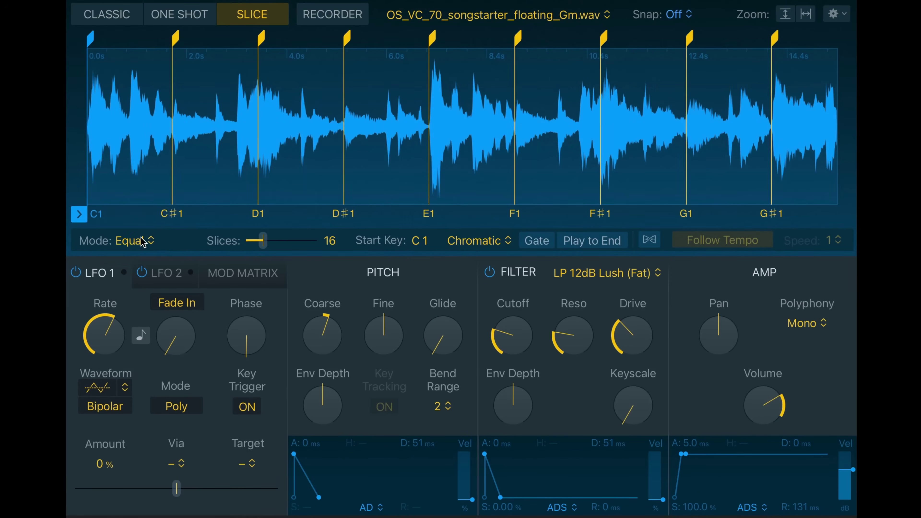
pyautogui.click(142, 241)
pyautogui.click(137, 211)
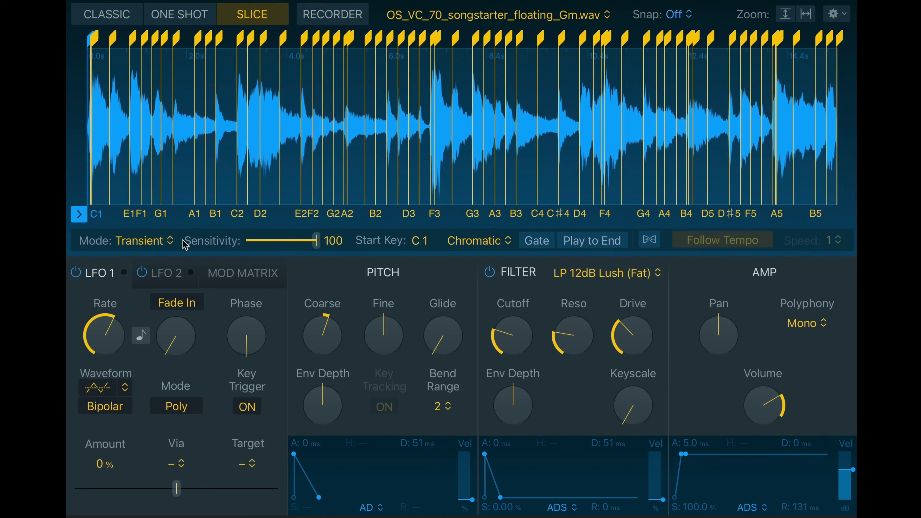
pyautogui.click(165, 242)
pyautogui.press('Escape')
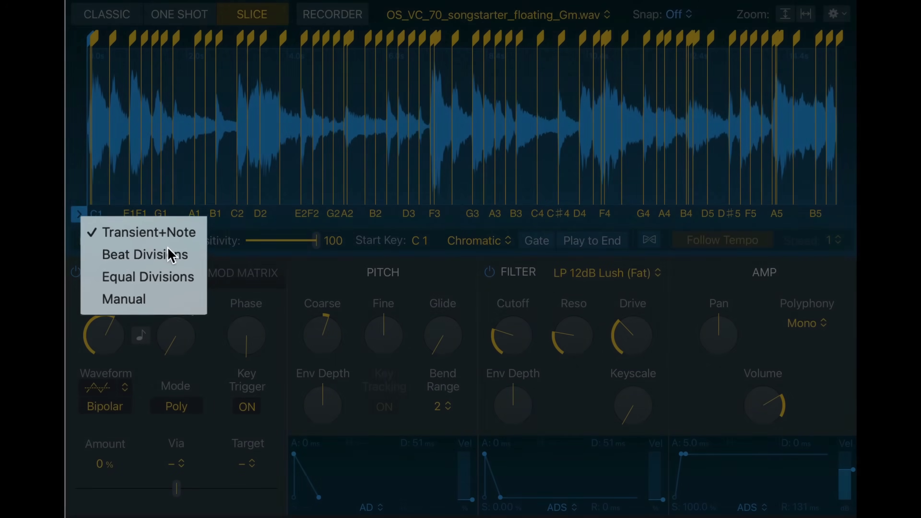
# - Switch slicing to Beat Divisions, make the slices denser, and move the C#1 slice start earlier
pyautogui.click(176, 254)
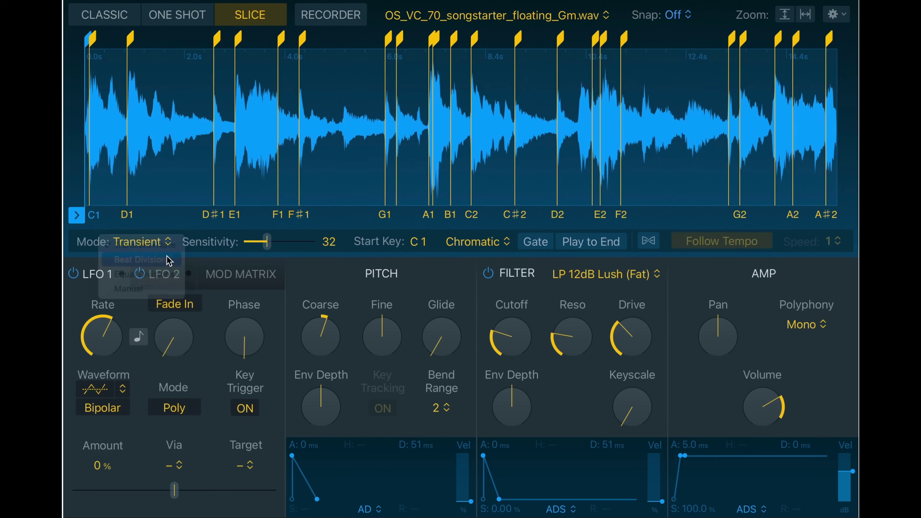
pyautogui.click(177, 254)
pyautogui.moveTo(254, 241)
pyautogui.mouseDown()
pyautogui.moveTo(300, 246)
pyautogui.moveTo(236, 250)
pyautogui.moveTo(254, 242)
pyautogui.mouseUp()
pyautogui.moveTo(151, 62)
pyautogui.mouseDown()
pyautogui.moveTo(178, 63)
pyautogui.moveTo(142, 68)
pyautogui.mouseUp()
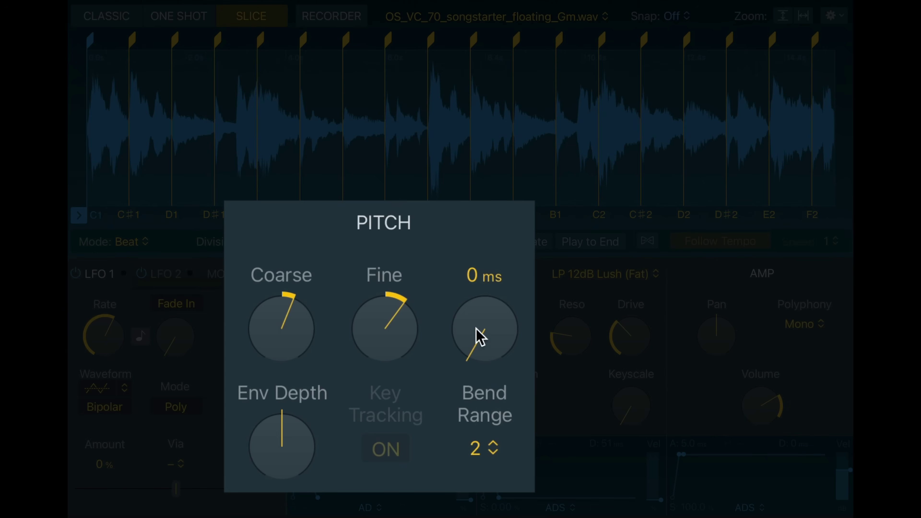
# - Shorten the glide time and set the filter type to HP 6dB Sharp
pyautogui.moveTo(490, 188); pyautogui.dragTo(465, 321)
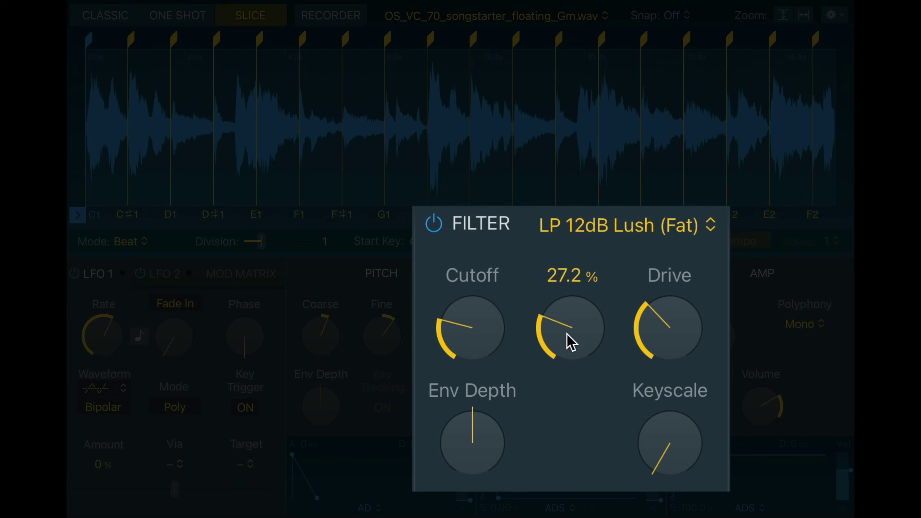
pyautogui.click(717, 223)
pyautogui.moveTo(650, 282)
pyautogui.click(722, 278)
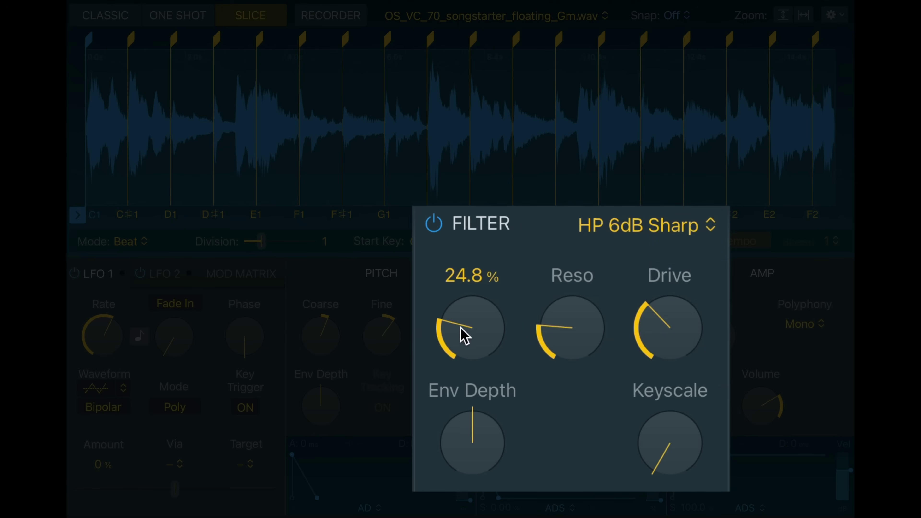
pyautogui.moveTo(721, 407)
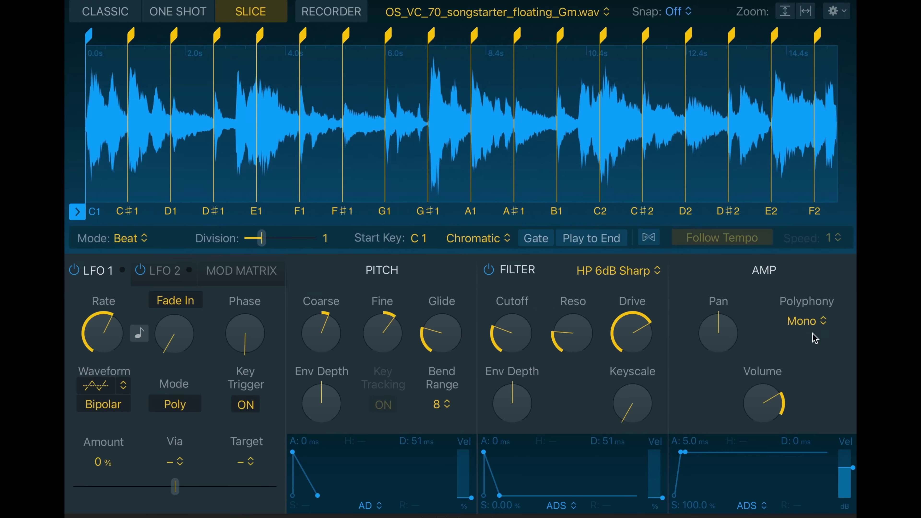
pyautogui.click(803, 322)
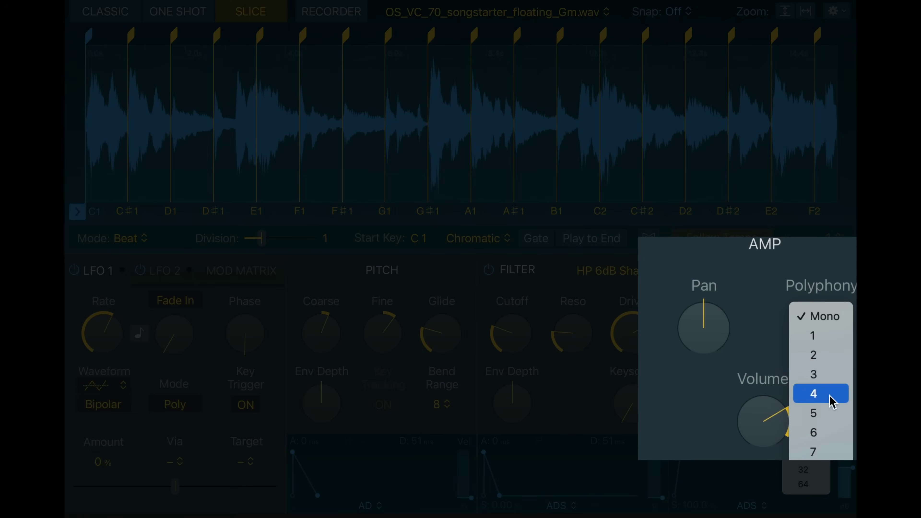
# - Keep Mono polyphony, lower the vocal volume to -14 dB, and reshape the amp envelope's decay and sustain
pyautogui.click(837, 274)
pyautogui.moveTo(771, 371); pyautogui.dragTo(783, 388)
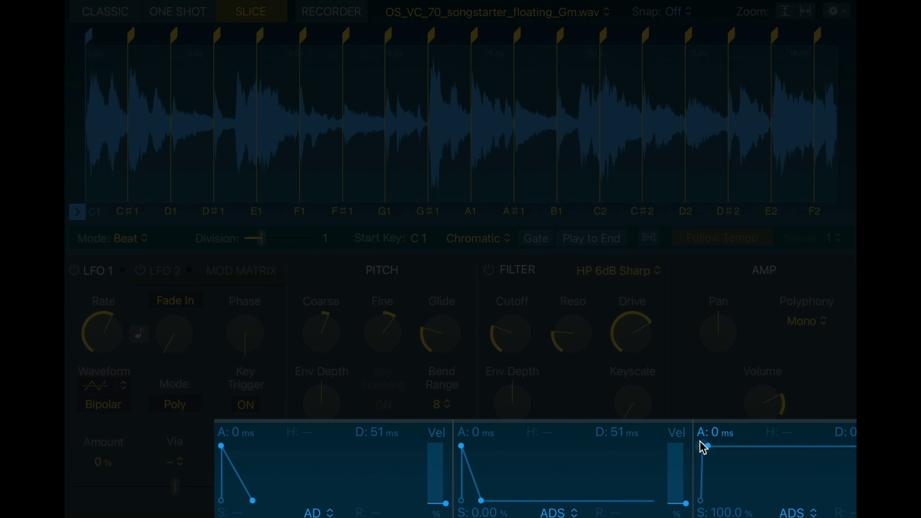
pyautogui.moveTo(708, 452); pyautogui.dragTo(778, 497)
pyautogui.moveTo(807, 455); pyautogui.dragTo(816, 499)
pyautogui.moveTo(752, 502); pyautogui.dragTo(698, 470)
pyautogui.click(749, 503)
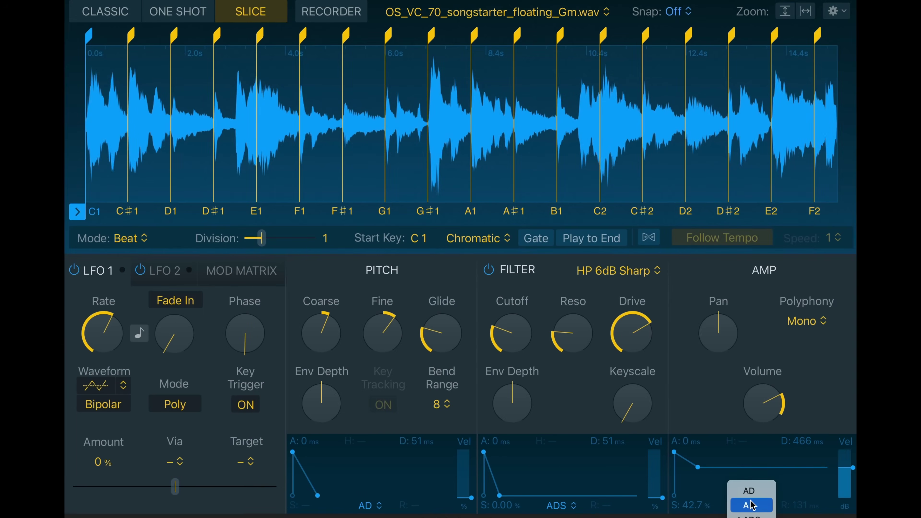
pyautogui.click(758, 471)
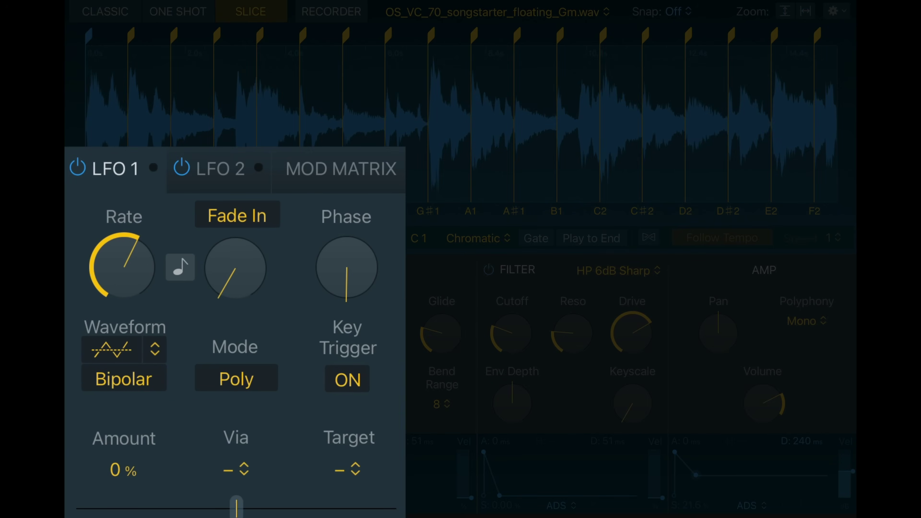
# - Load OS_VC_70_songstarter_floating_Gm.wav at original tuning and open Musical Typing
pyautogui.click(761, 505)
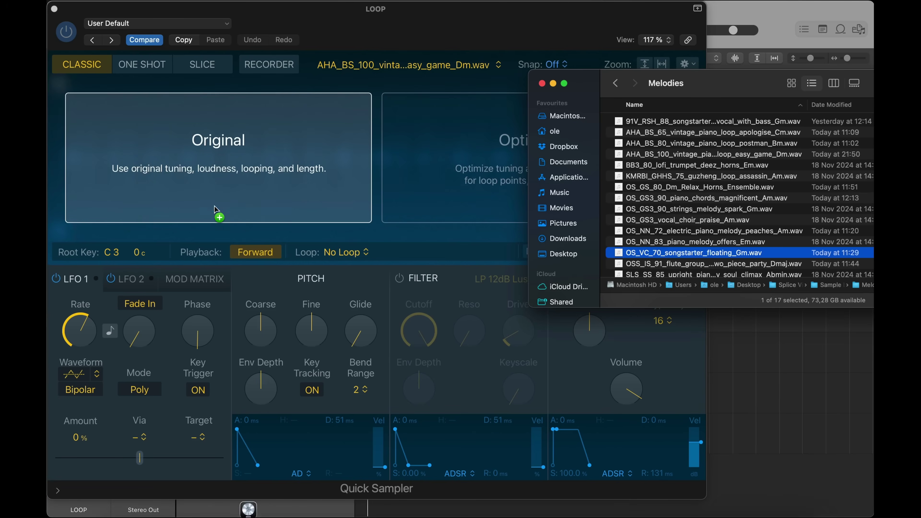
pyautogui.moveTo(217, 210); pyautogui.dragTo(217, 210)
pyautogui.press('super+k')
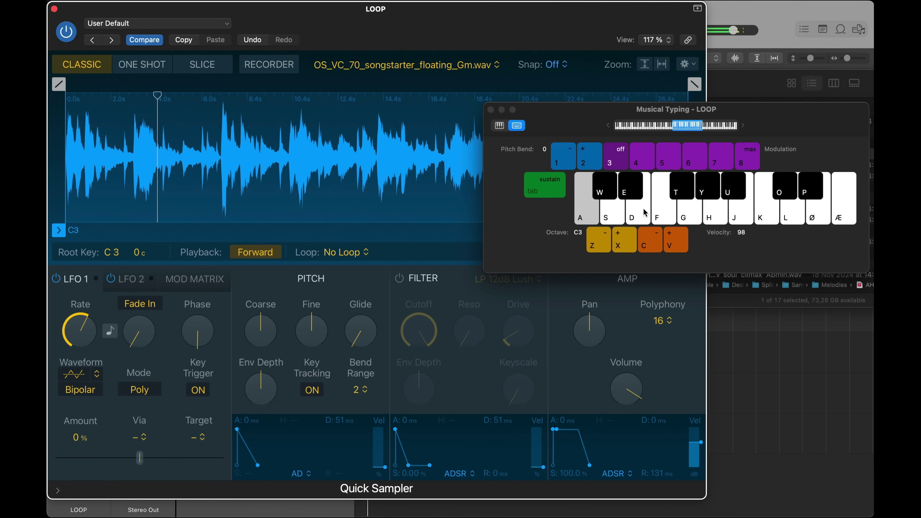
# - Slice the vocal by Beat Divisions with fewer, wider slices
pyautogui.click(202, 65)
pyautogui.click(122, 252)
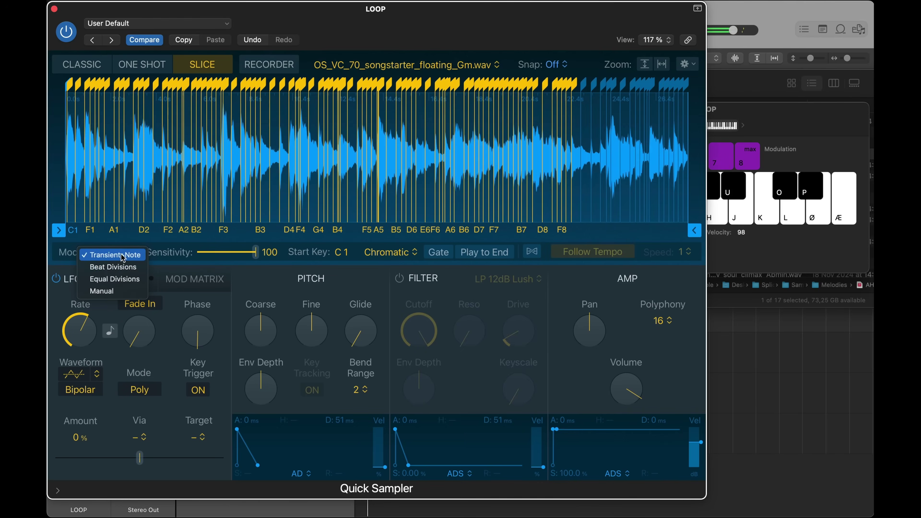
pyautogui.click(120, 267)
pyautogui.moveTo(240, 255); pyautogui.dragTo(211, 254)
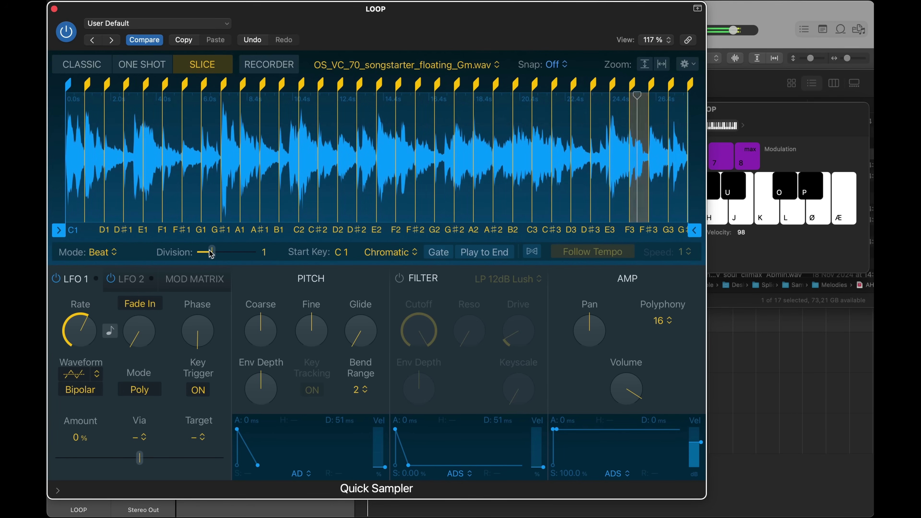
# - Set polyphony to Mono, raise the coarse pitch to +3 semitones, and close the sampler
pyautogui.click(662, 321)
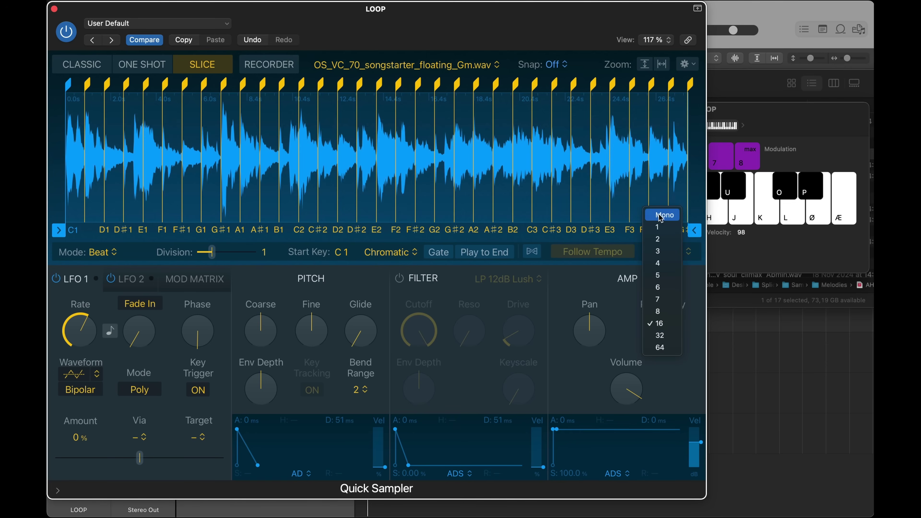
pyautogui.click(661, 216)
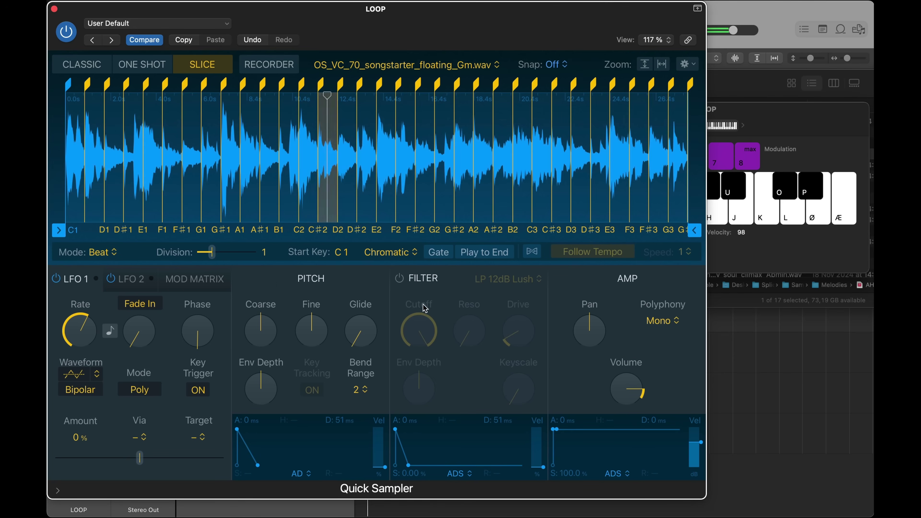
pyautogui.moveTo(263, 333)
pyautogui.moveTo(264, 332); pyautogui.dragTo(262, 322)
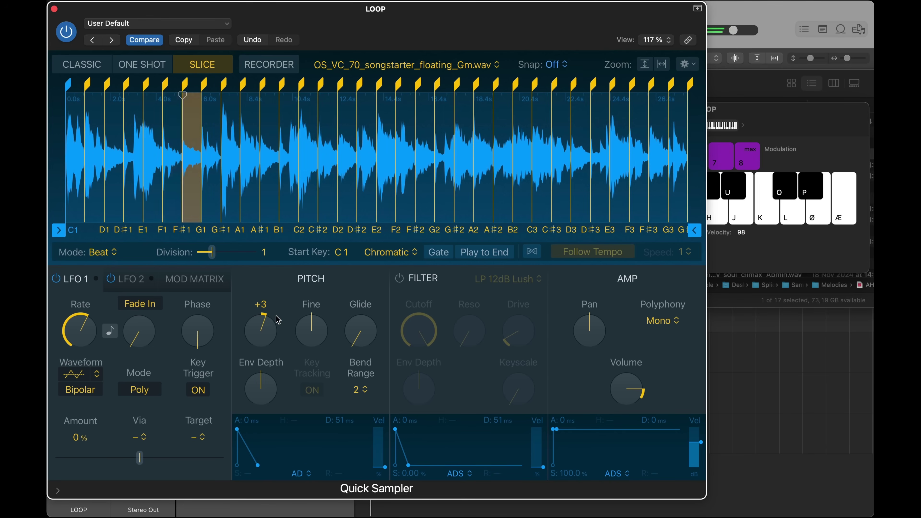
pyautogui.press('super+w')
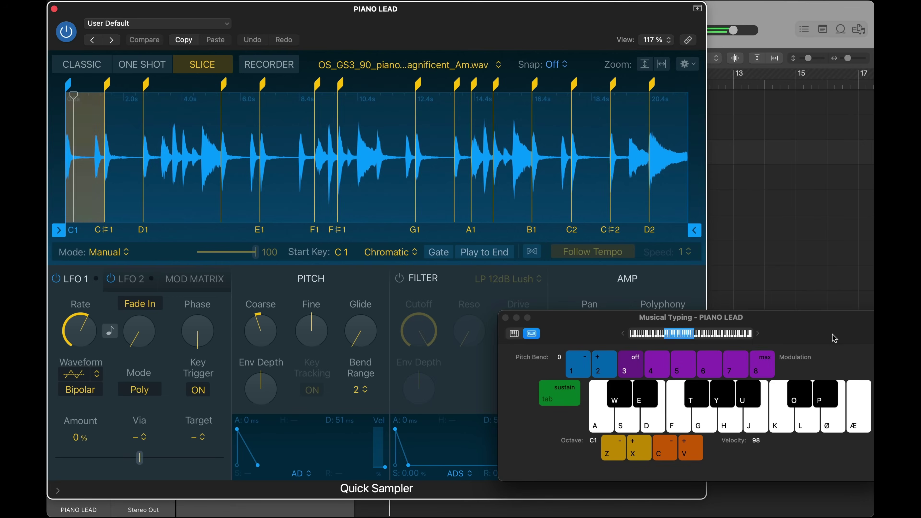
# - Play through the piano lead's slices from C#1 to C2 with Musical Typing
pyautogui.press('w')
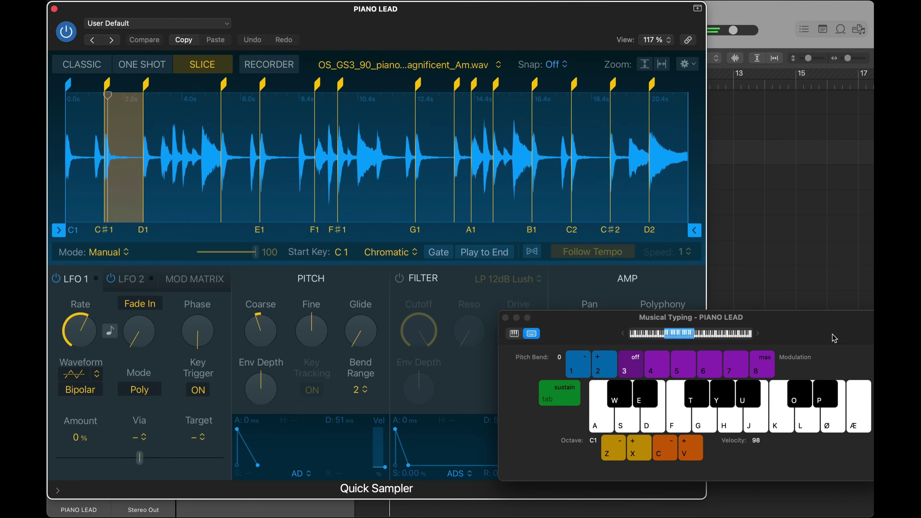
pyautogui.press('s')
pyautogui.press('e')
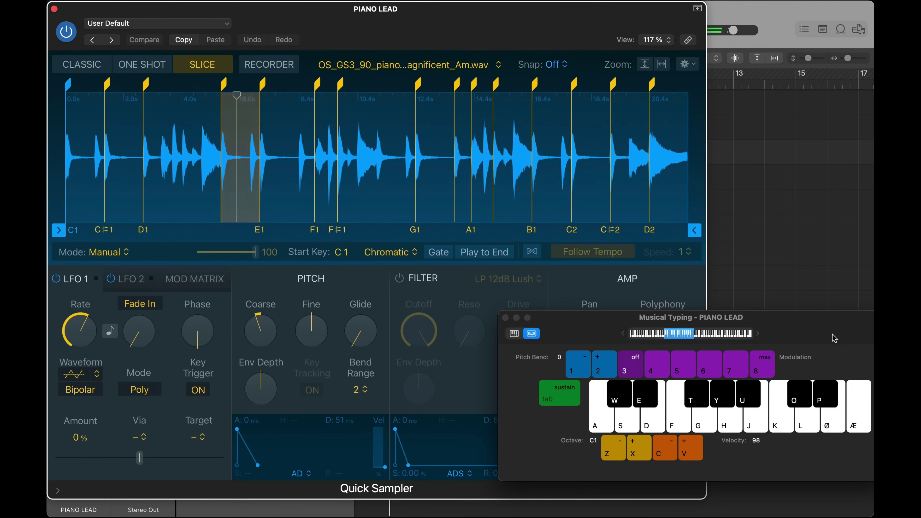
pyautogui.press('d')
pyautogui.press('s')
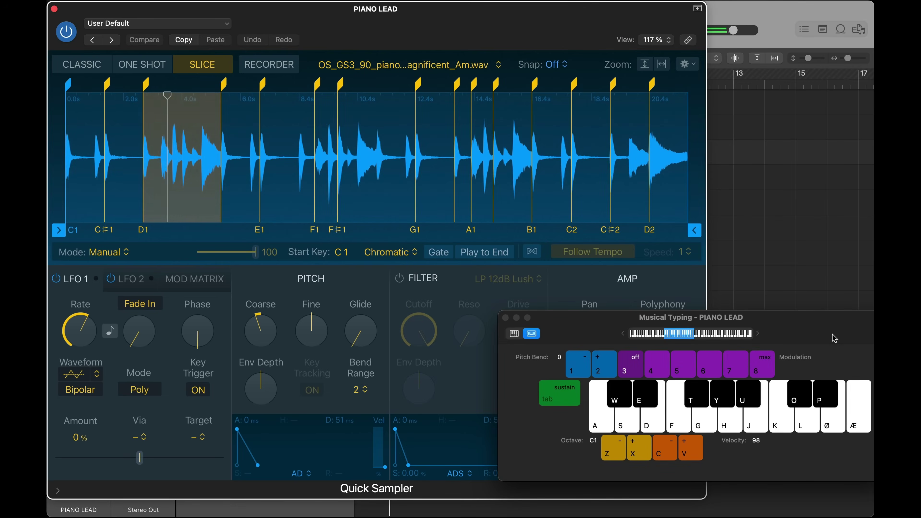
pyautogui.press('f')
pyautogui.press('f')
pyautogui.press('t')
pyautogui.press('h')
pyautogui.press('t')
pyautogui.press('h')
pyautogui.press('g')
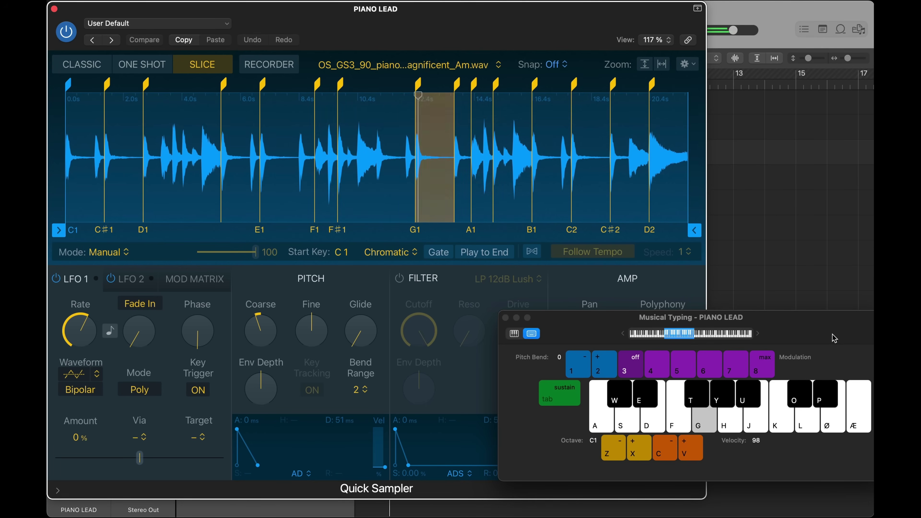
pyautogui.press('h')
pyautogui.press('k')
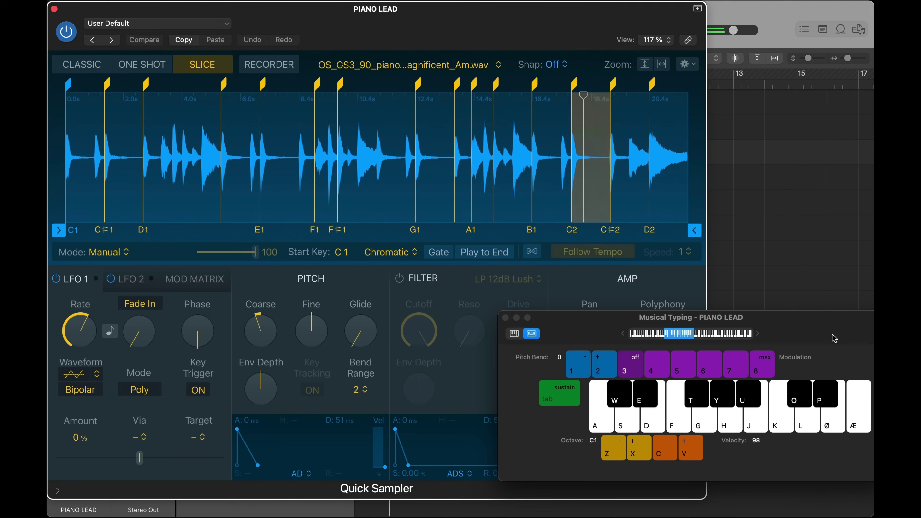
pyautogui.press('u')
pyautogui.press('u')
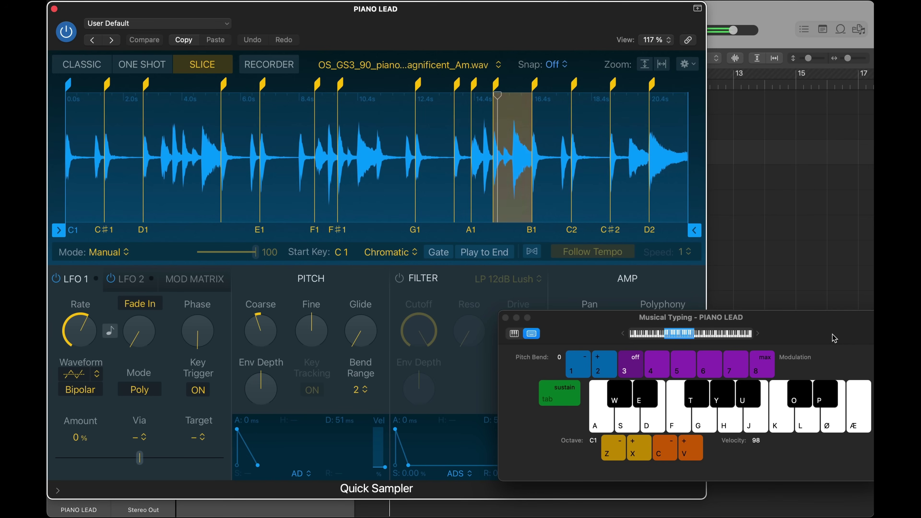
pyautogui.press('u')
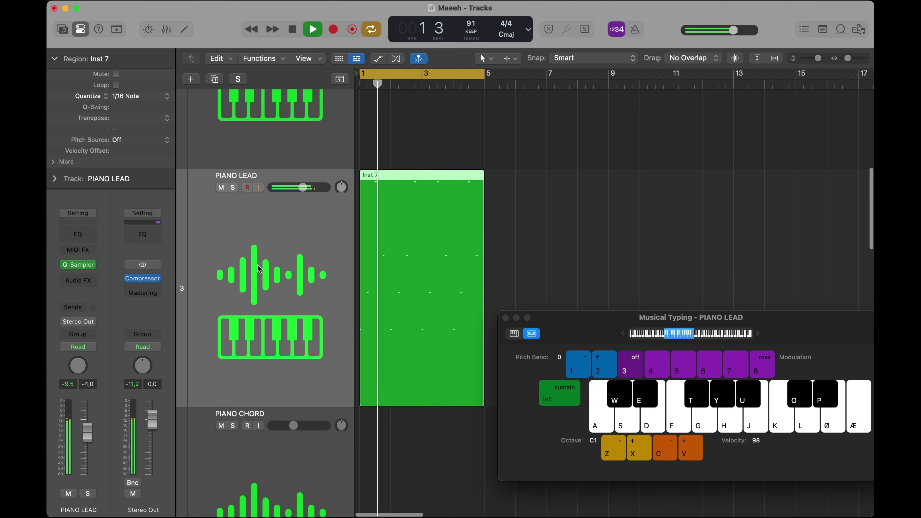
# - Lower the vocal loop filter's cutoff and add resonance
pyautogui.hotkey('ctrl', 'alt', 'Up')
pyautogui.hotkey('ctrl', 'alt', 'Up')
pyautogui.hotkey('ctrl', 'alt', 'Up')
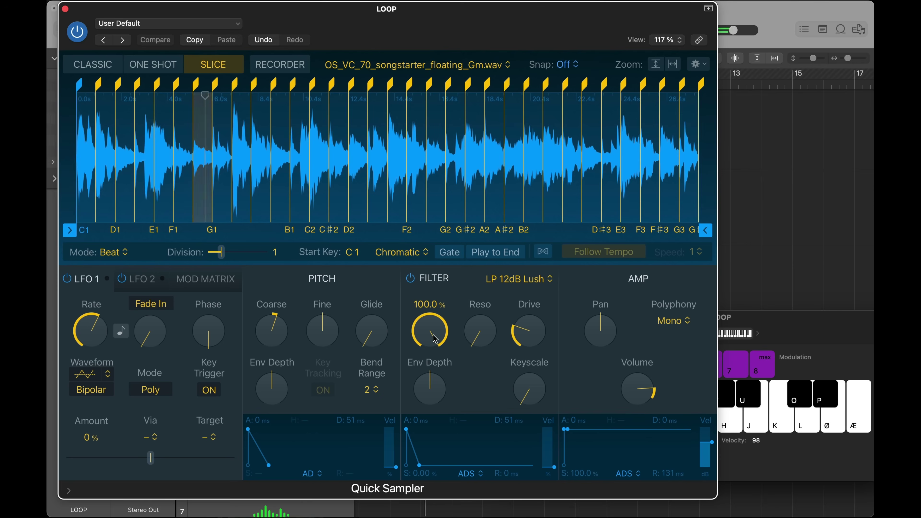
pyautogui.moveTo(435, 339); pyautogui.dragTo(435, 449)
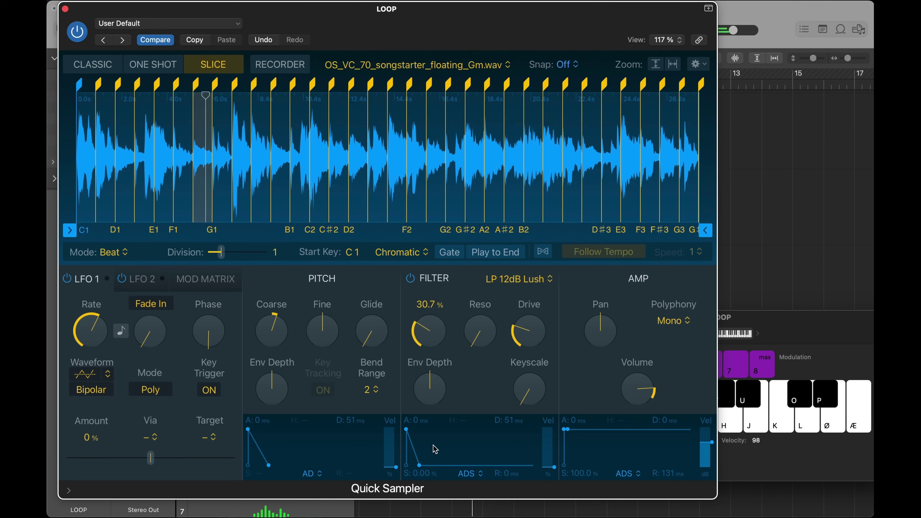
pyautogui.moveTo(477, 326)
pyautogui.mouseDown()
pyautogui.moveTo(468, 298)
pyautogui.moveTo(477, 308)
pyautogui.mouseUp()
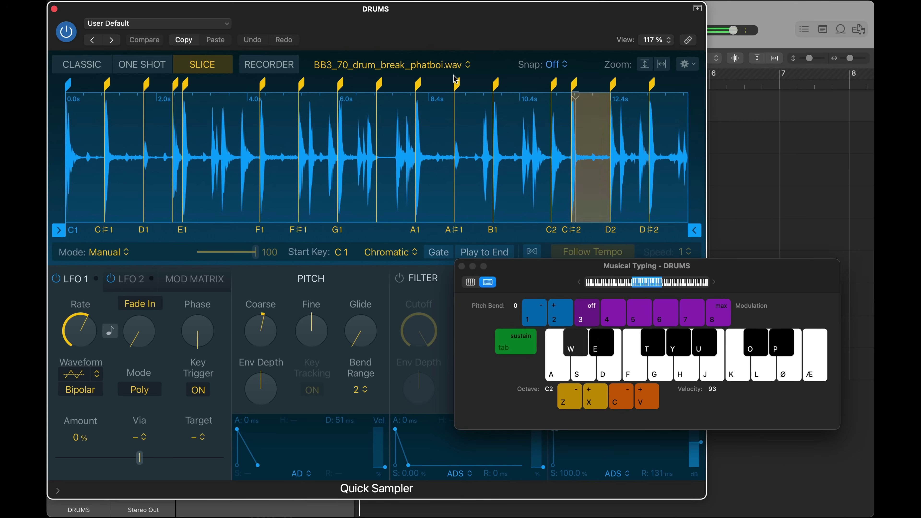
# - Audition the C2 and C#2 drum slices with Musical Typing
pyautogui.press('w')
pyautogui.press('w')
pyautogui.press('a')
pyautogui.press('w')
pyautogui.press('w')
pyautogui.press('a')
pyautogui.press('w')
# - Retune the drum slices' coarse pitch to +1 and check it on the C2 slice
pyautogui.press('w')
pyautogui.press('a')
pyautogui.press('w')
pyautogui.moveTo(268, 343)
pyautogui.press('a')
pyautogui.moveTo(268, 343)
pyautogui.mouseDown()
pyautogui.moveTo(261, 354)
pyautogui.moveTo(261, 342)
pyautogui.mouseUp()
pyautogui.press('a')
pyautogui.press('a')
pyautogui.press('w')
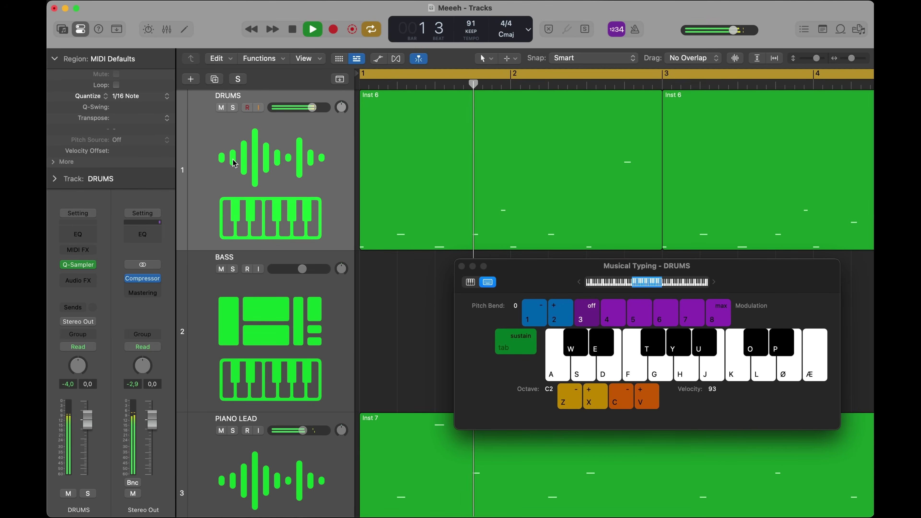
# - Open the drum track's Quick Sampler
pyautogui.click(81, 267)
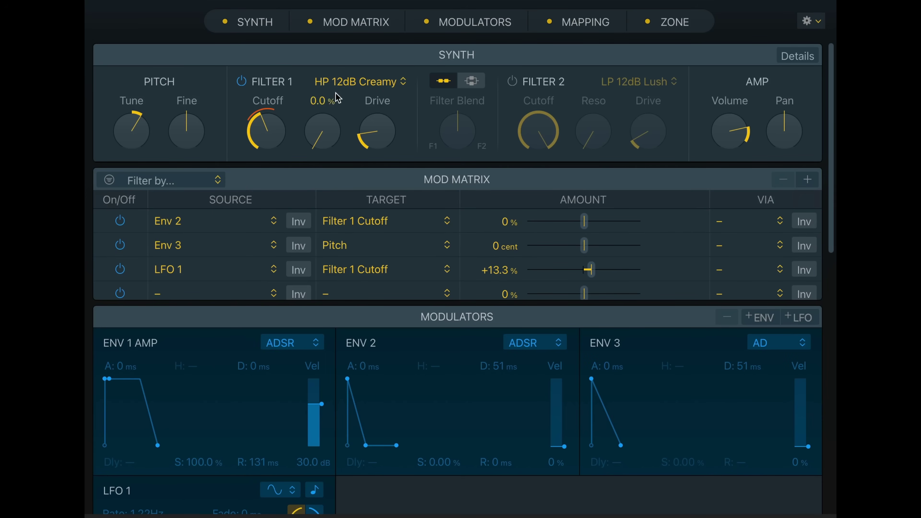
# - Enable Filter 2 in parallel, blend toward filter 1, and fine-tune pitch to +12 cent
pyautogui.click(512, 81)
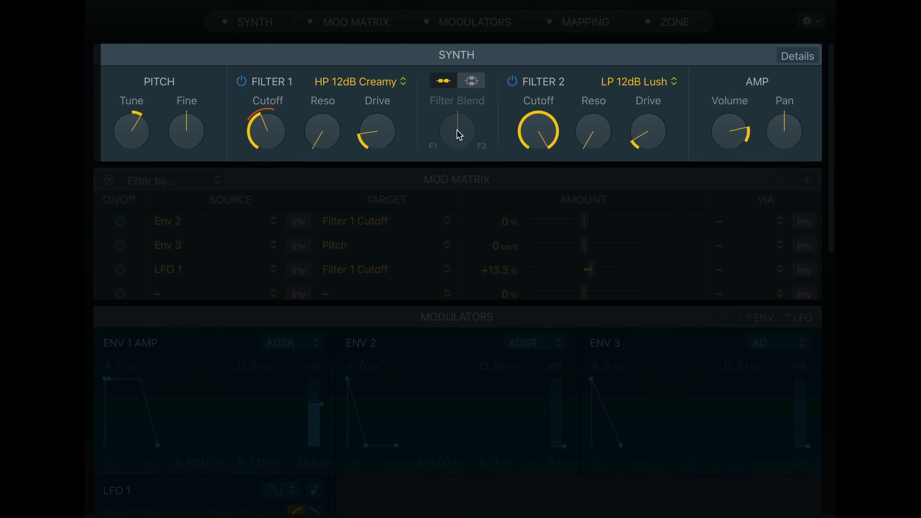
pyautogui.click(471, 80)
pyautogui.moveTo(459, 124); pyautogui.dragTo(457, 137)
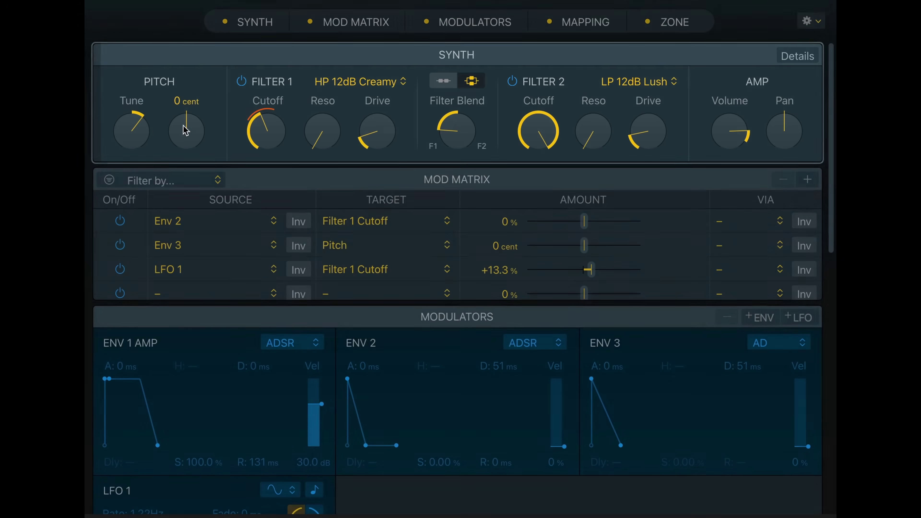
pyautogui.moveTo(185, 128); pyautogui.dragTo(195, 103)
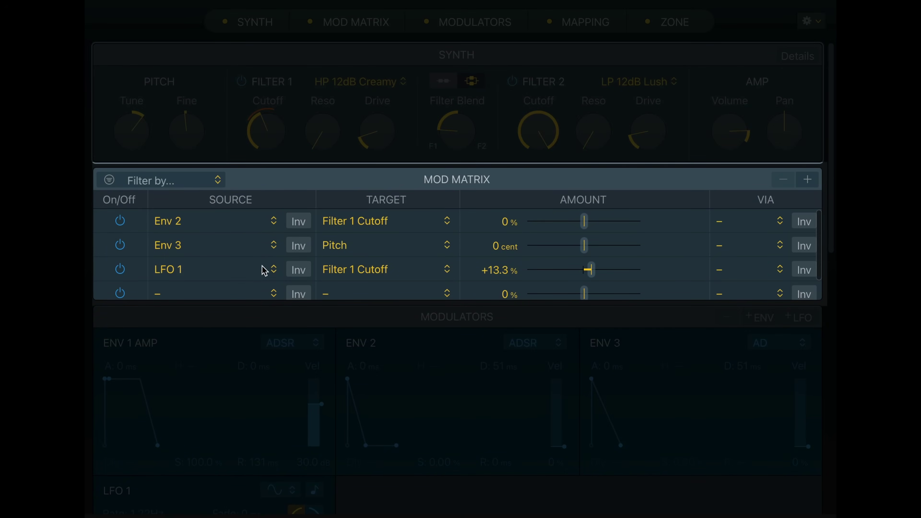
# - Inspect the LFO 1 mod matrix row's source and target choices without changing them
pyautogui.click(269, 270)
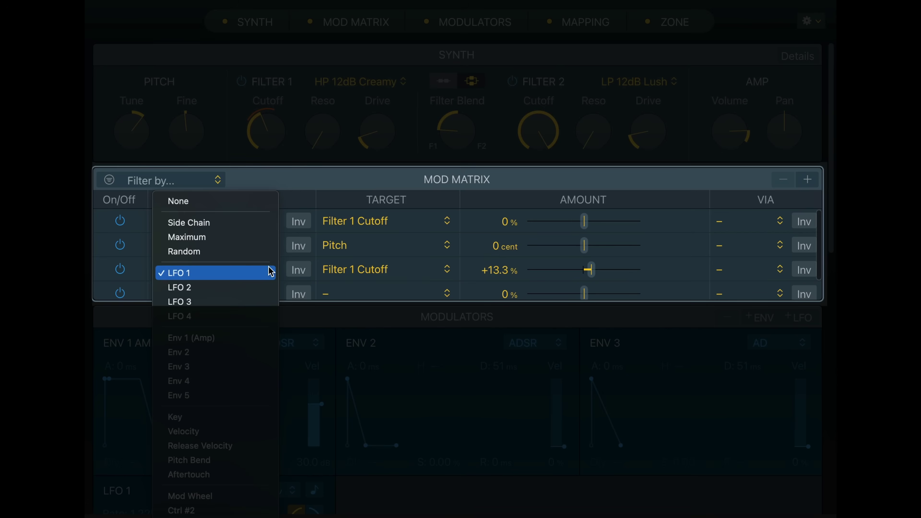
pyautogui.click(409, 292)
pyautogui.click(442, 268)
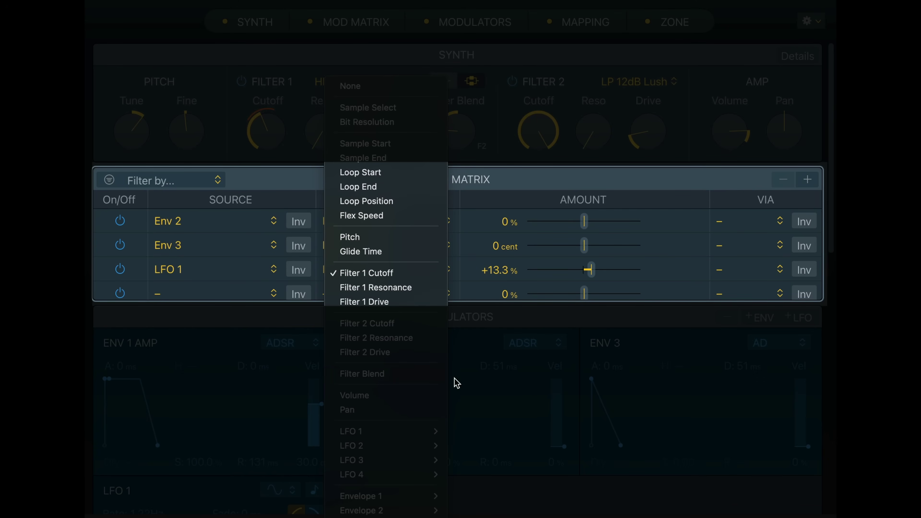
pyautogui.click(501, 280)
pyautogui.scroll(-3, 501, 280)
pyautogui.scroll(3, 501, 280)
pyautogui.scroll(-2, 501, 278)
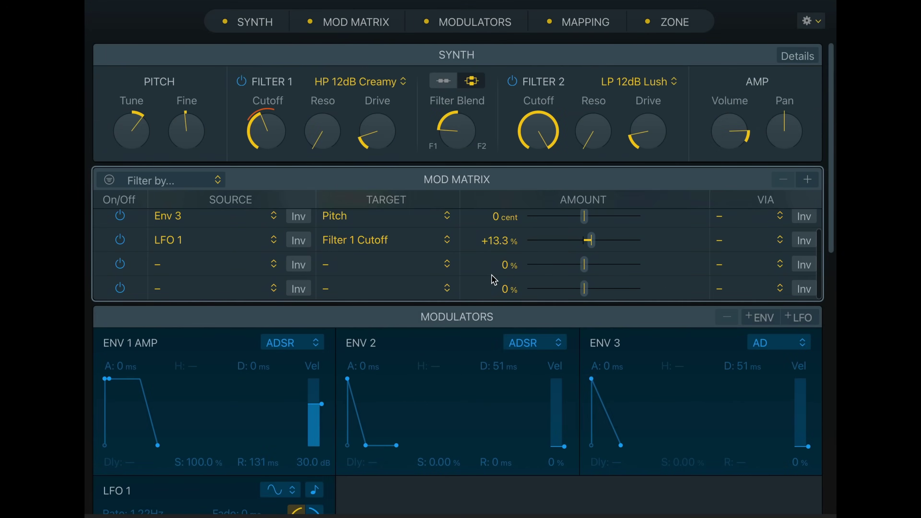
pyautogui.scroll(-5, 503, 263)
# - Add second and third LFO modulators
pyautogui.click(792, 145)
pyautogui.click(791, 145)
pyautogui.scroll(1, 684, 257)
# - Delete the extra LFO 3 and shrink the Ensemble 6 zone's key range
pyautogui.click(739, 430)
pyautogui.press('Delete')
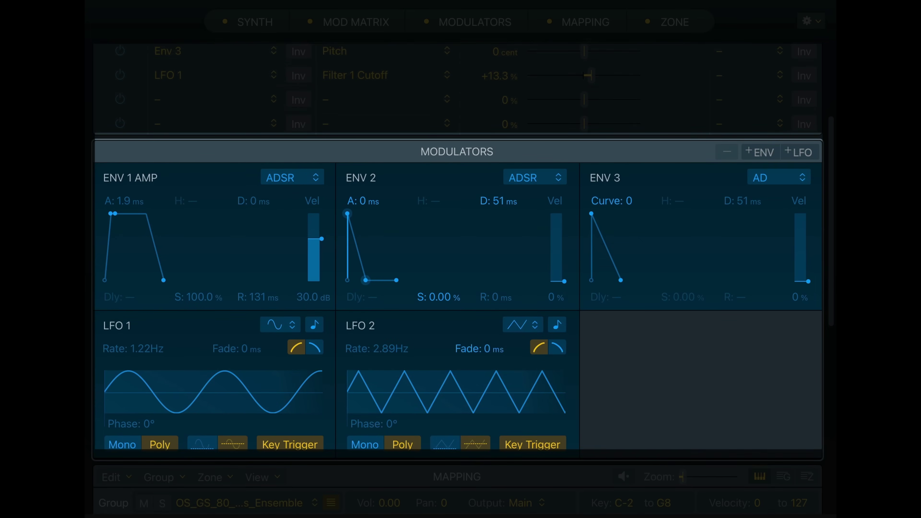
pyautogui.scroll(-10, 422, 364)
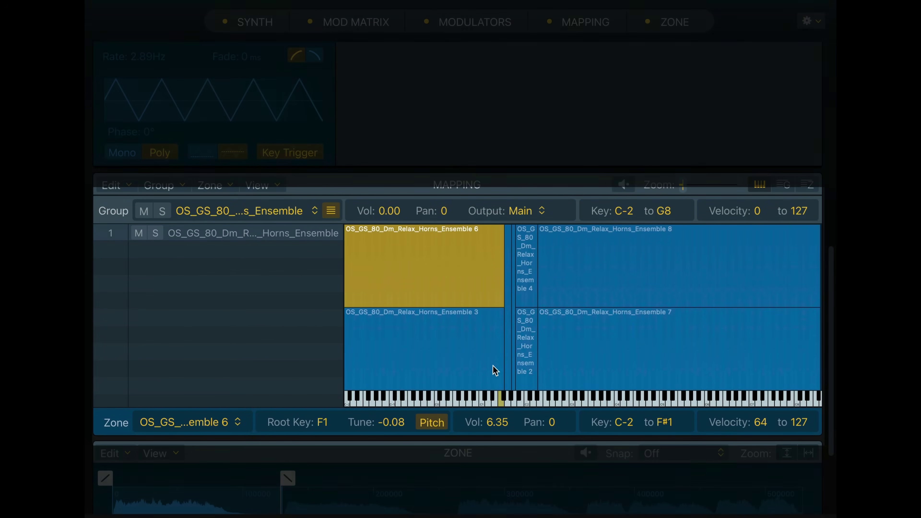
pyautogui.moveTo(501, 291); pyautogui.dragTo(448, 296)
# - Add FL_PT_KIT04_Crash.wav to the Perc mapping and audition the C1 tambourine and C#1 crash
pyautogui.moveTo(587, 113); pyautogui.dragTo(349, 219)
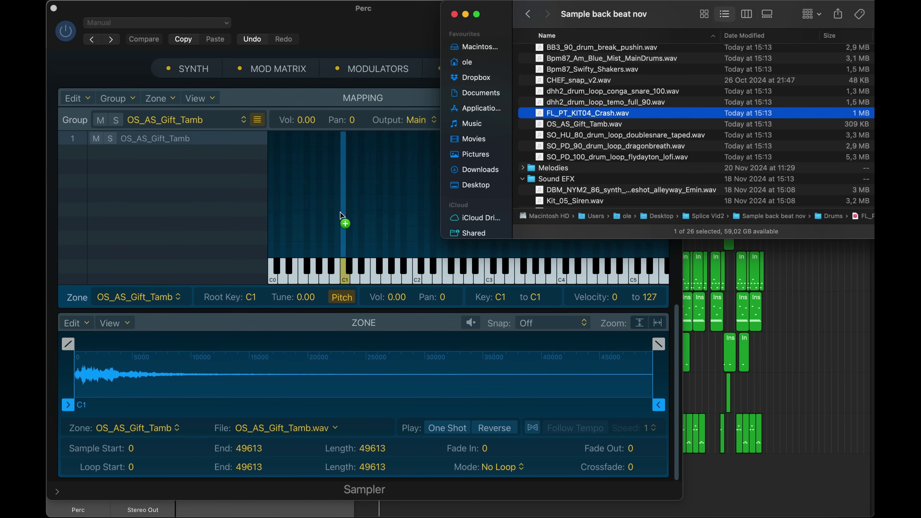
pyautogui.press('super+k')
pyautogui.press('a')
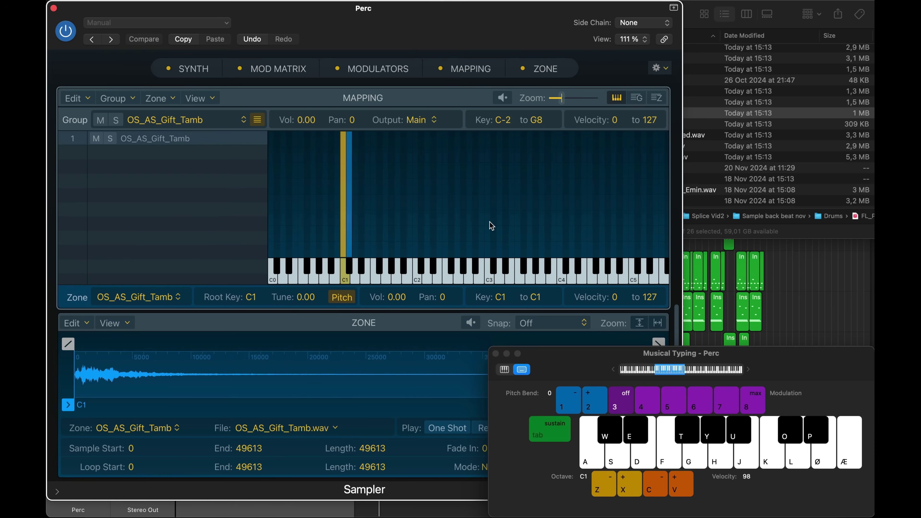
pyautogui.press('w')
pyautogui.press('w')
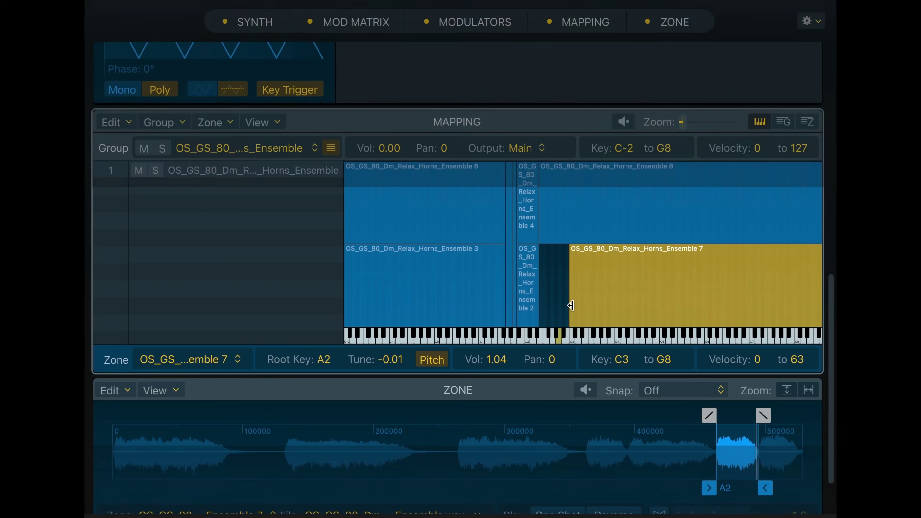
# - Audition the Ensemble 8, 4 and 6 horn zones, selecting Ensemble 2
pyautogui.press('super+k')
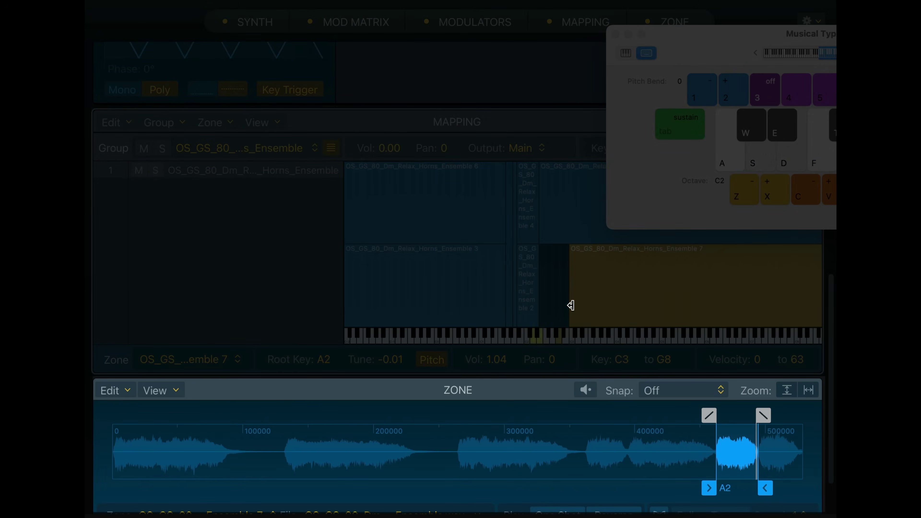
pyautogui.press('g')
pyautogui.press('a')
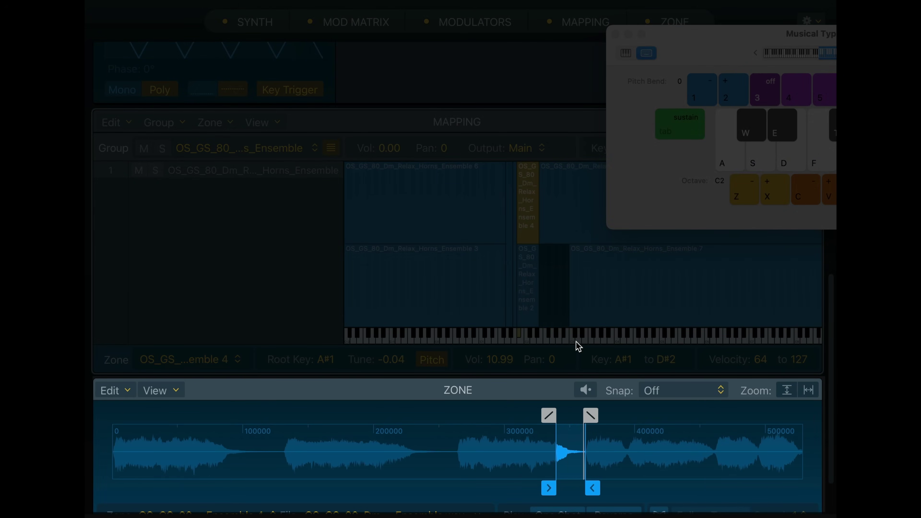
pyautogui.click(529, 278)
pyautogui.press('a')
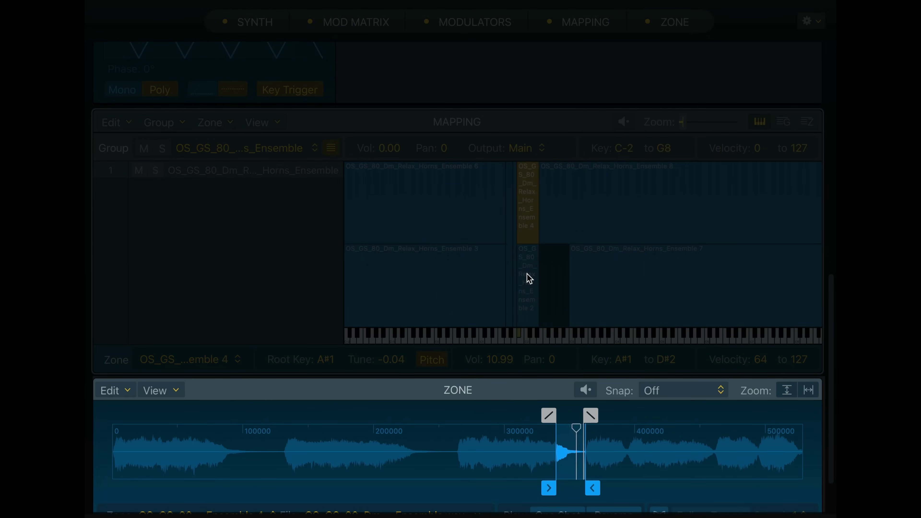
pyautogui.press('a')
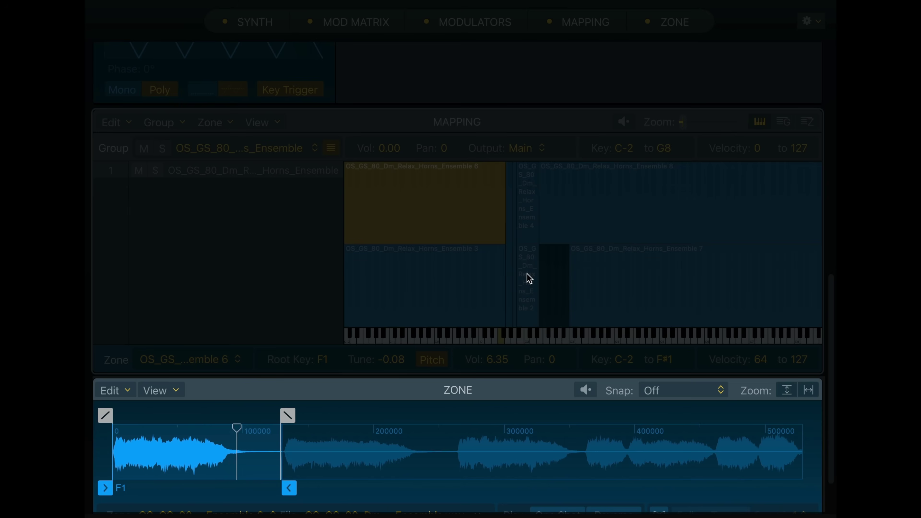
# - Select the Ensemble 3 and 7 zones and play the Ensemble 4, 1 and 6 horns
pyautogui.click(466, 282)
pyautogui.press('a')
pyautogui.click(614, 269)
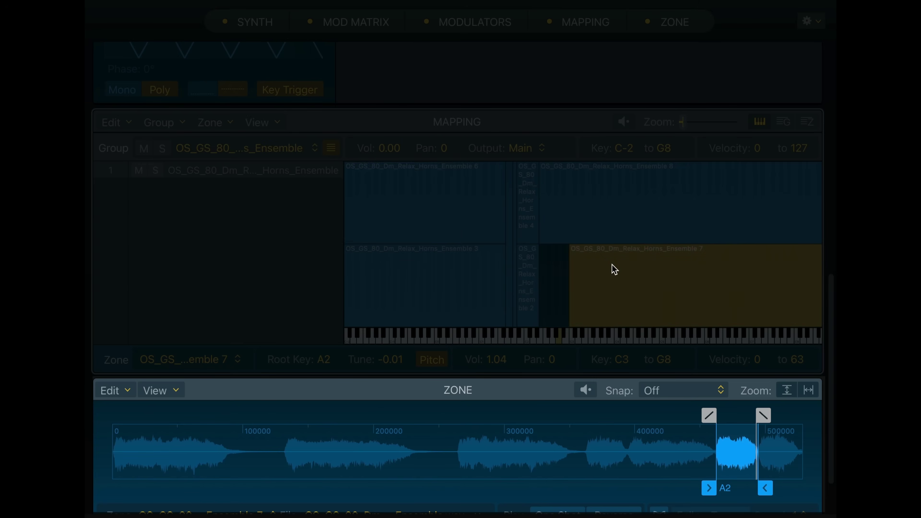
pyautogui.press('u')
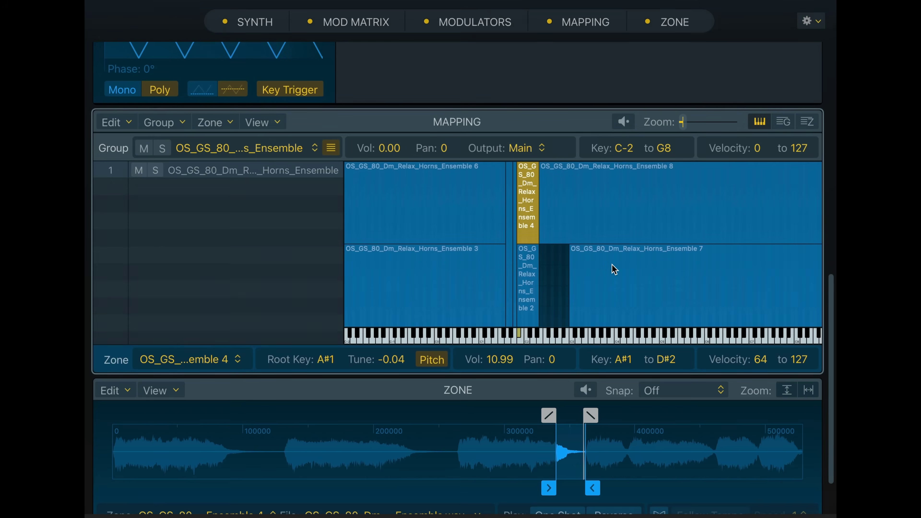
pyautogui.press('g')
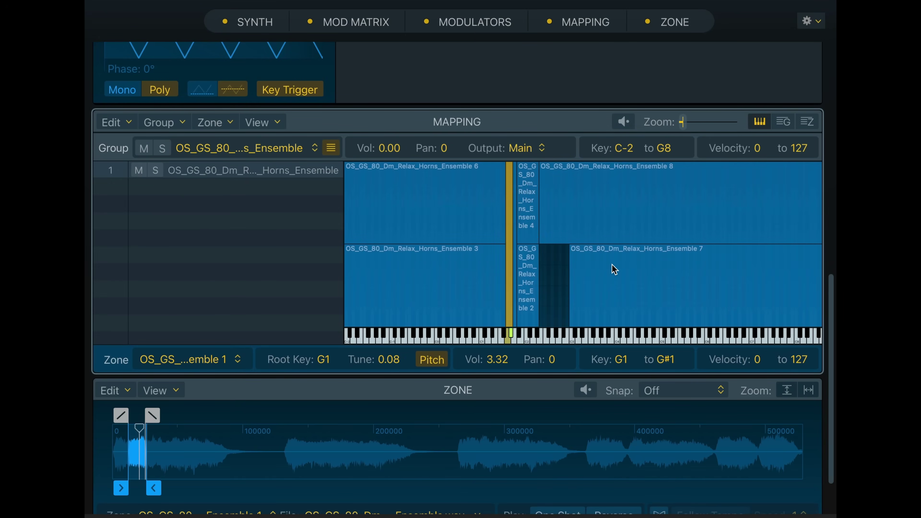
pyautogui.press('t')
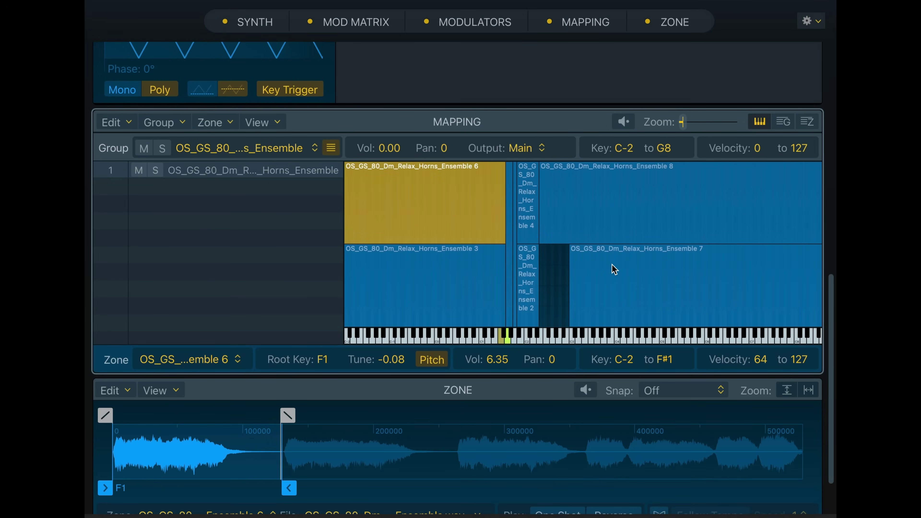
pyautogui.press('g')
pyautogui.press('t')
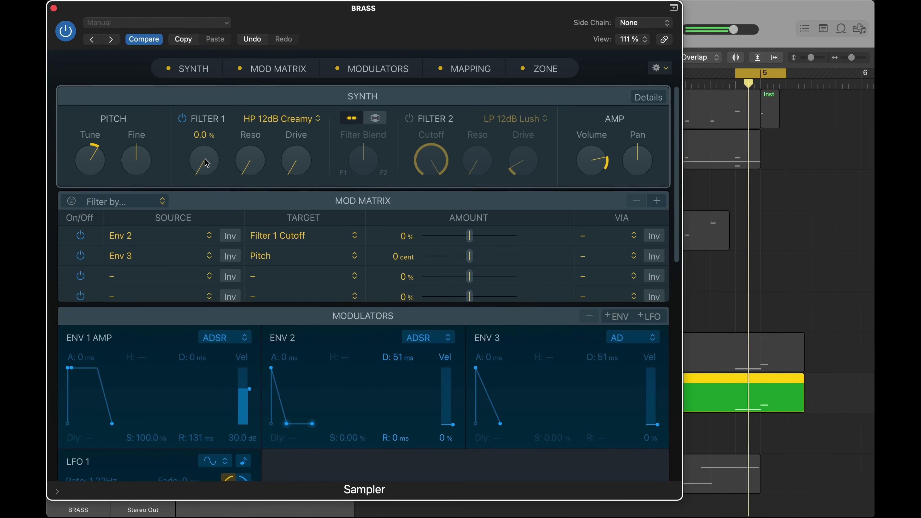
# - Raise the brass Filter 1 cutoff and modulate it with LFO 1 slowed to 0.54 Hz
pyautogui.moveTo(203, 123); pyautogui.dragTo(185, 107)
pyautogui.click(160, 277)
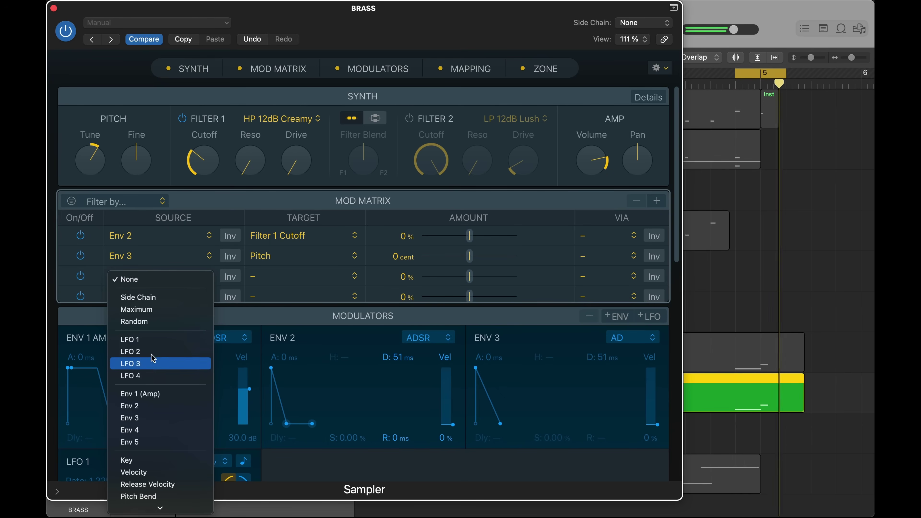
pyautogui.click(157, 343)
pyautogui.click(332, 280)
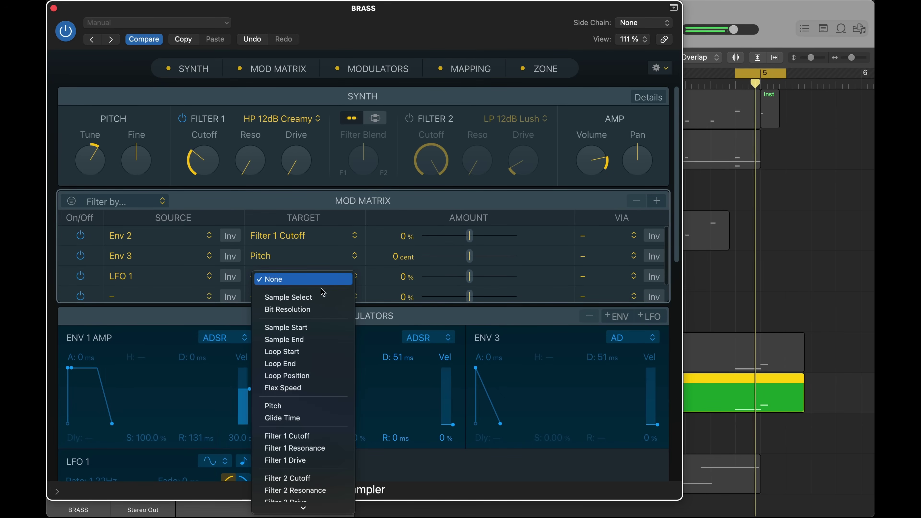
pyautogui.click(307, 437)
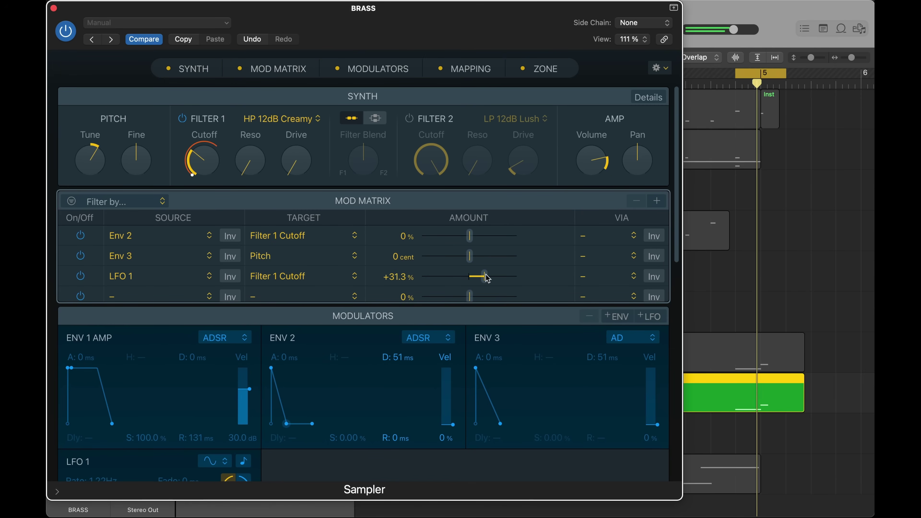
pyautogui.scroll(-5, 387, 319)
pyautogui.moveTo(91, 391); pyautogui.dragTo(91, 414)
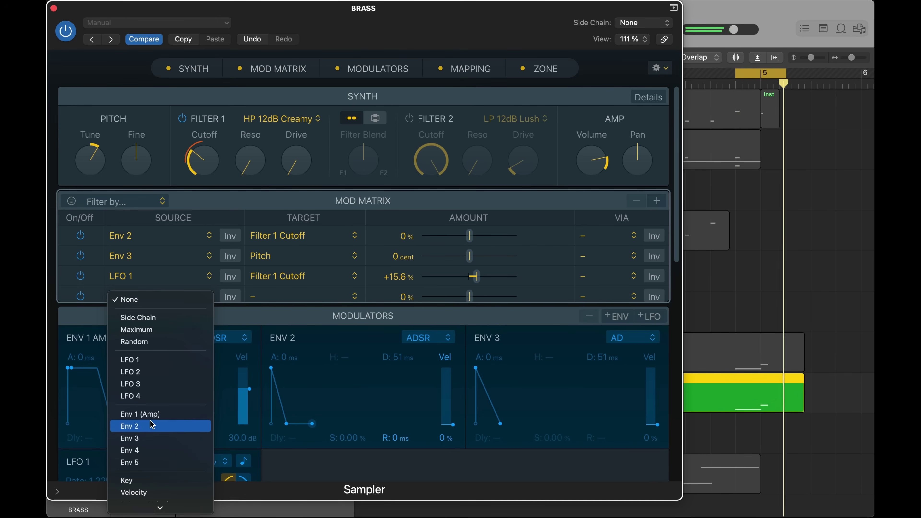
# - Give Env 2 a 58 ms attack and longer decay, Drive at +26.9%, minimum resonance, then replay
pyautogui.click(173, 420)
pyautogui.moveTo(284, 419); pyautogui.dragTo(290, 426)
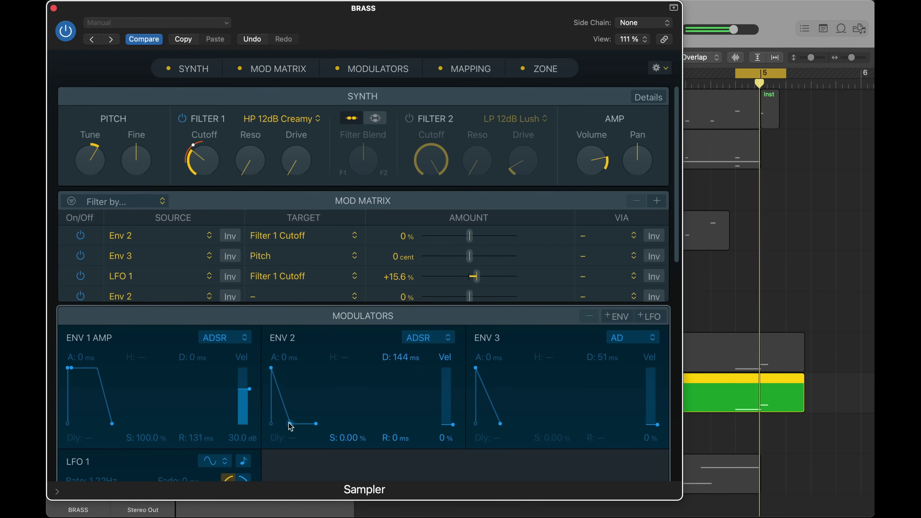
pyautogui.moveTo(269, 369); pyautogui.dragTo(283, 369)
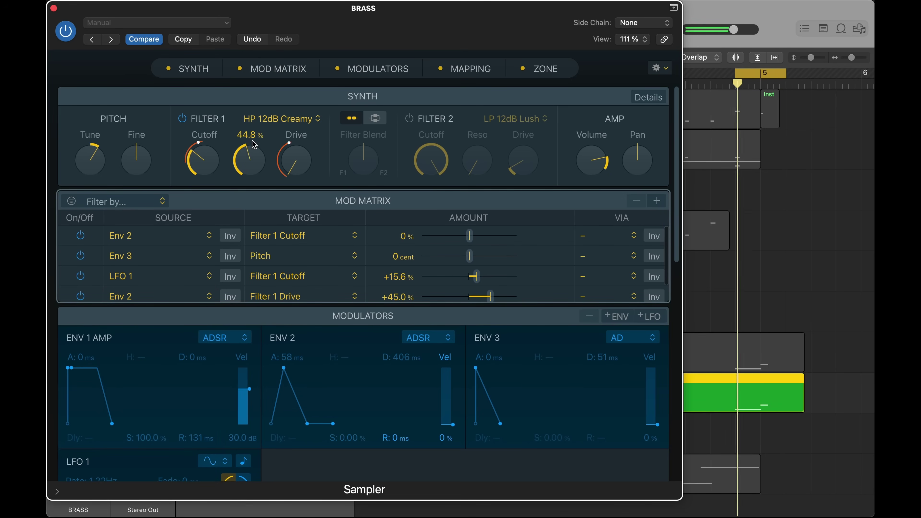
pyautogui.moveTo(250, 157); pyautogui.dragTo(278, 209)
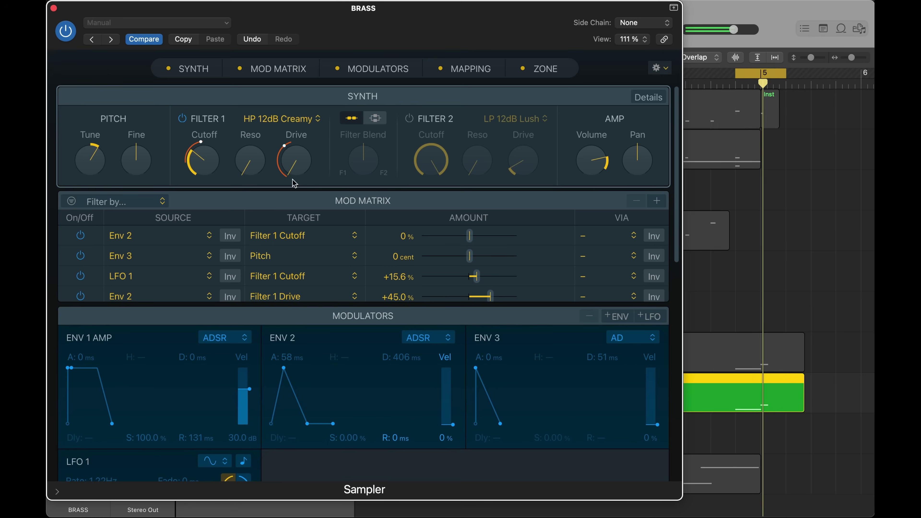
pyautogui.moveTo(439, 293); pyautogui.dragTo(428, 294)
pyautogui.press('space')
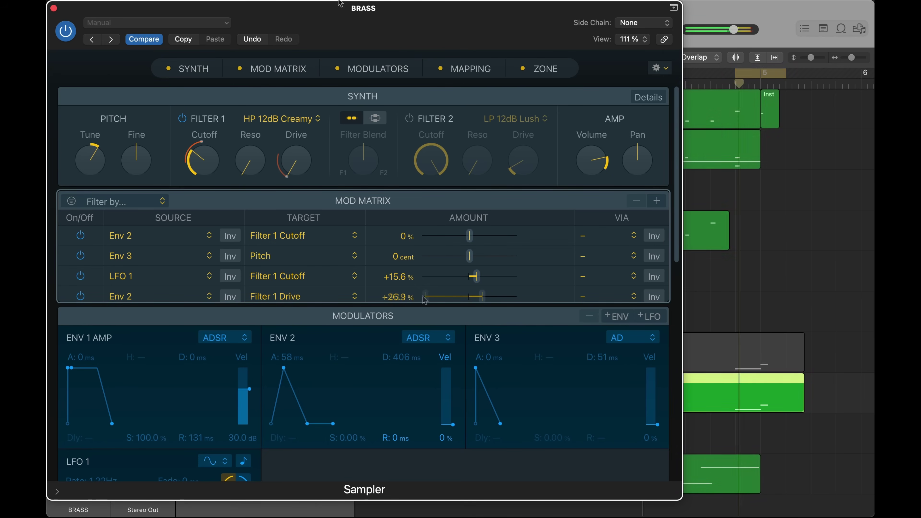
pyautogui.press('space')
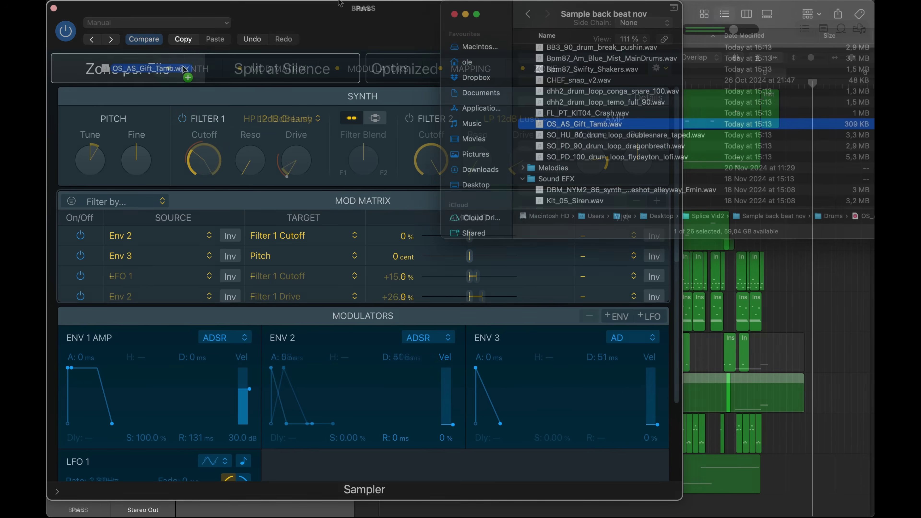
# - Slice the drum file into zones and give the OS_AS_Gift_Tamb zone a 542 fade-in
pyautogui.moveTo(218, 67); pyautogui.dragTo(175, 78)
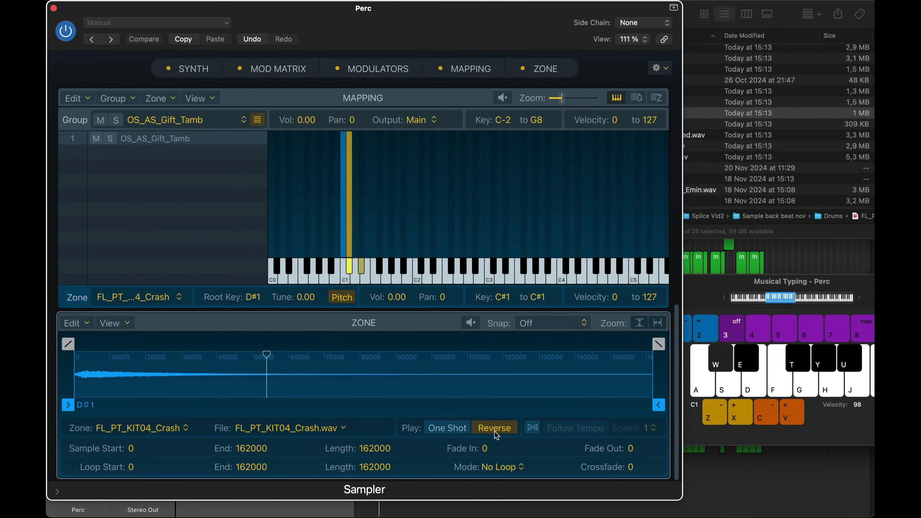
pyautogui.press('a')
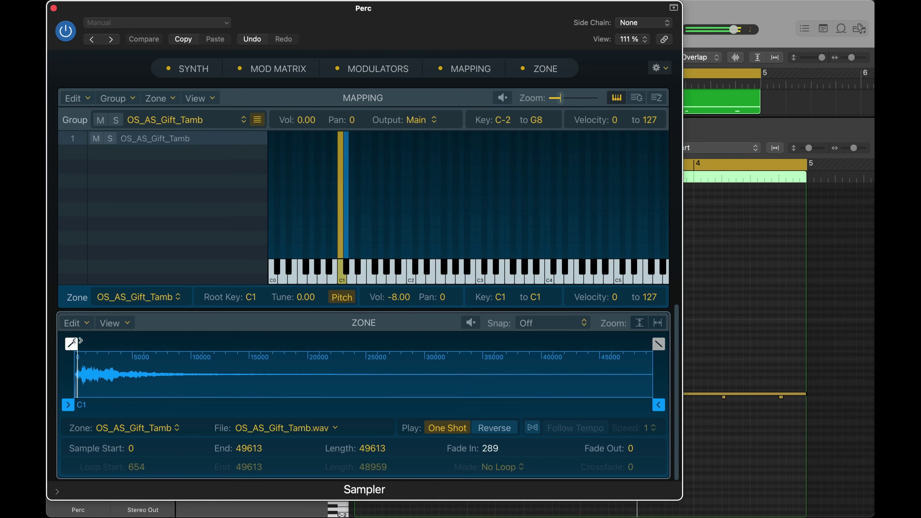
pyautogui.moveTo(80, 340); pyautogui.dragTo(83, 340)
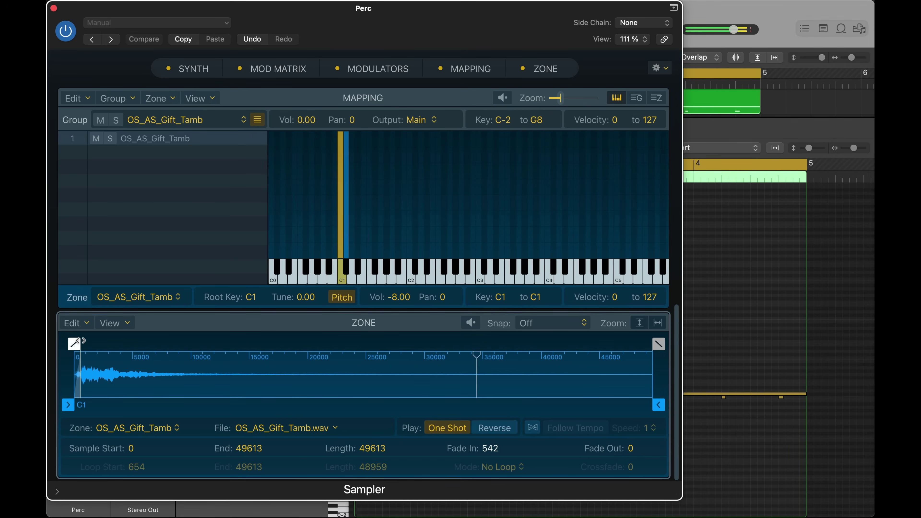
pyautogui.click(349, 273)
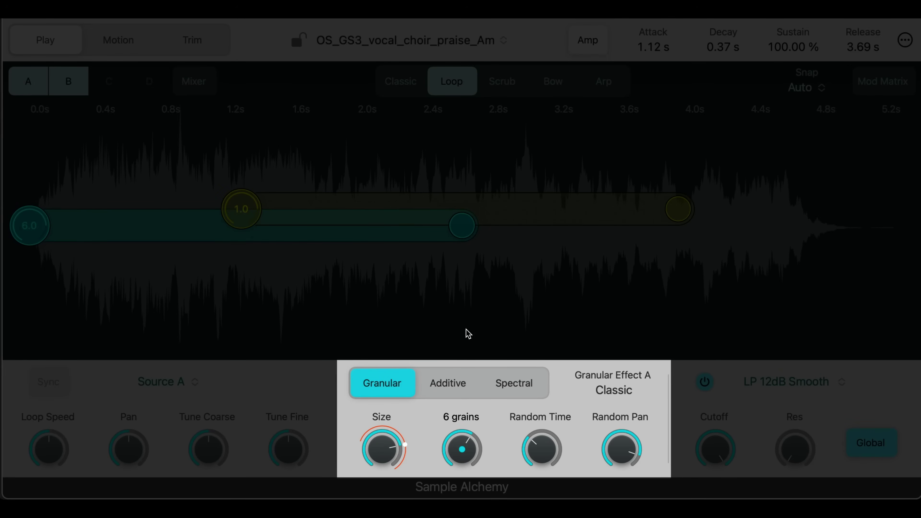
# - Try Additive and Spectral effects, raise the third formant to 100%, and audition each play mode
pyautogui.click(470, 379)
pyautogui.click(529, 384)
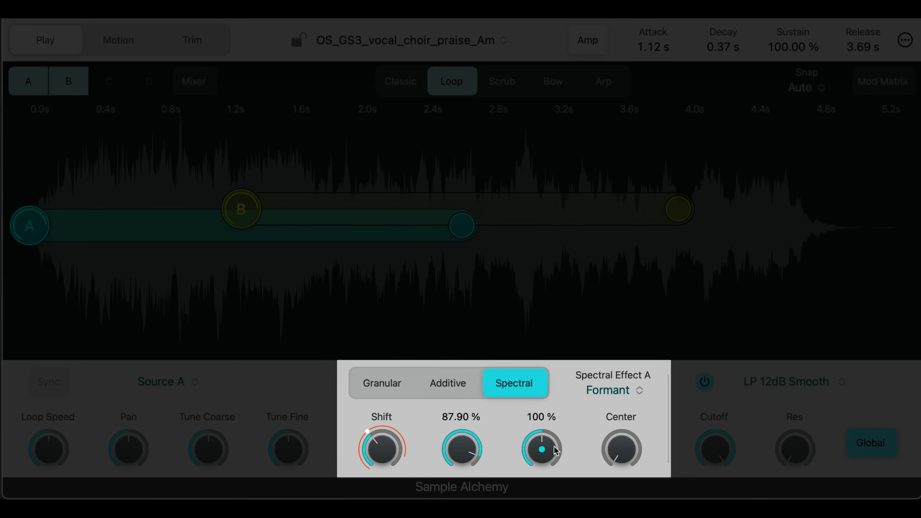
pyautogui.moveTo(551, 466); pyautogui.dragTo(551, 453)
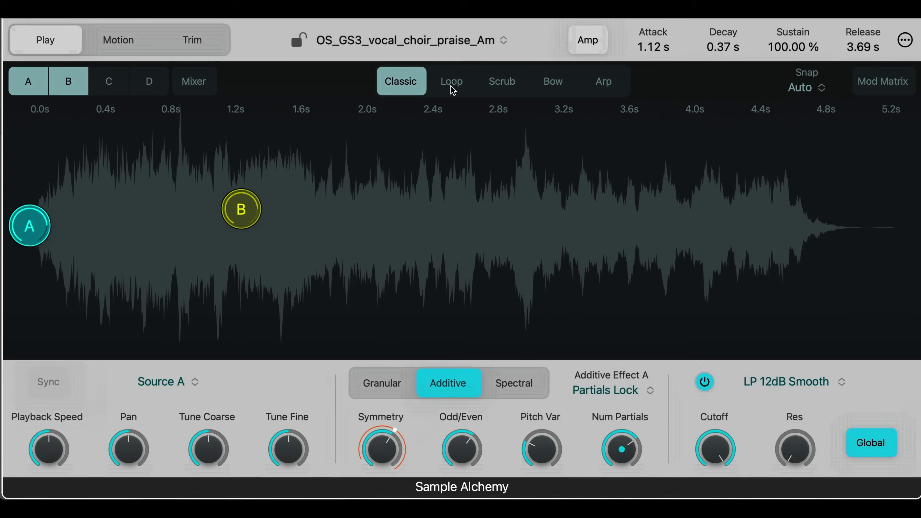
pyautogui.click(451, 86)
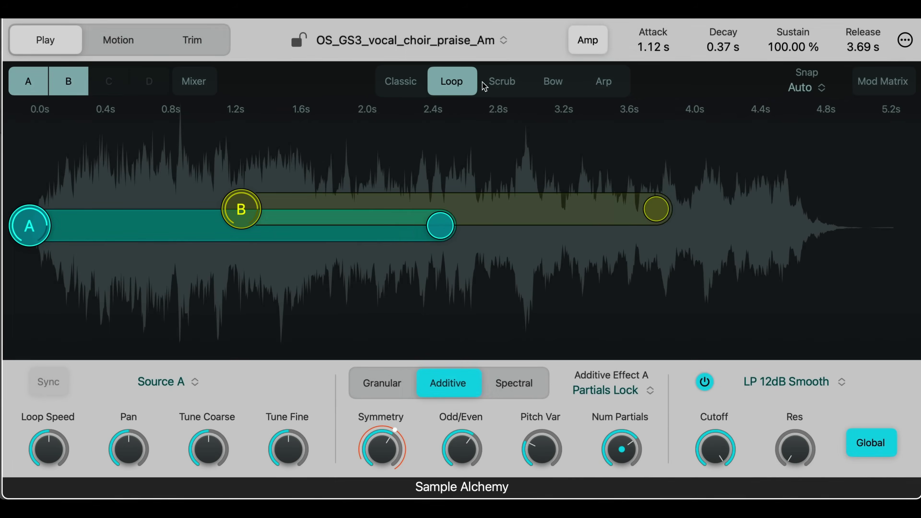
pyautogui.click(503, 87)
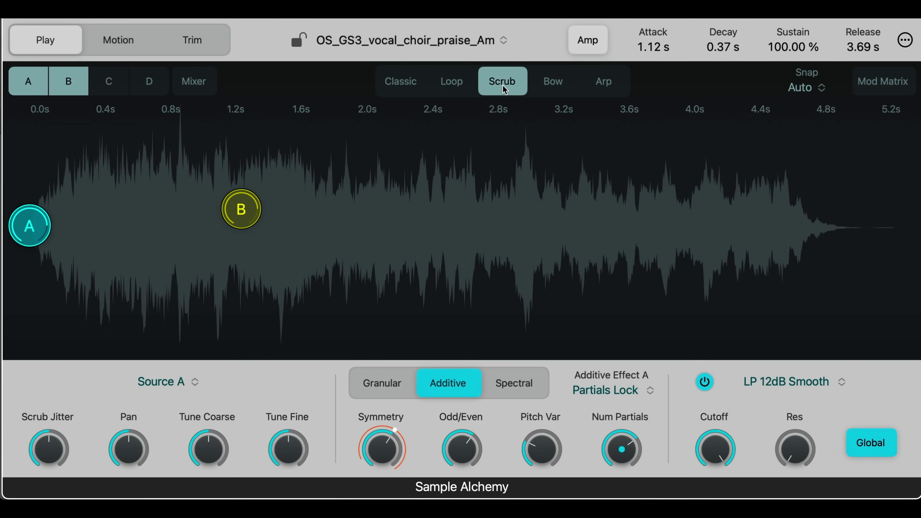
pyautogui.click(553, 84)
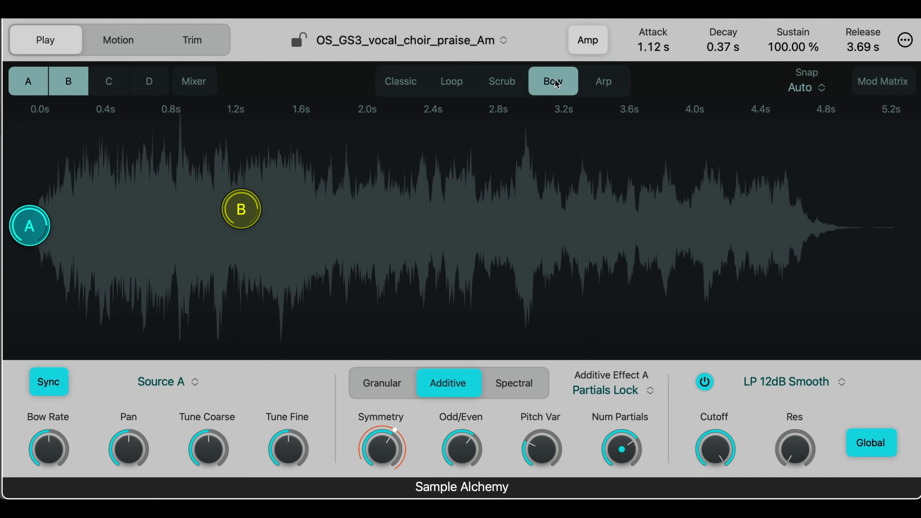
pyautogui.click(615, 83)
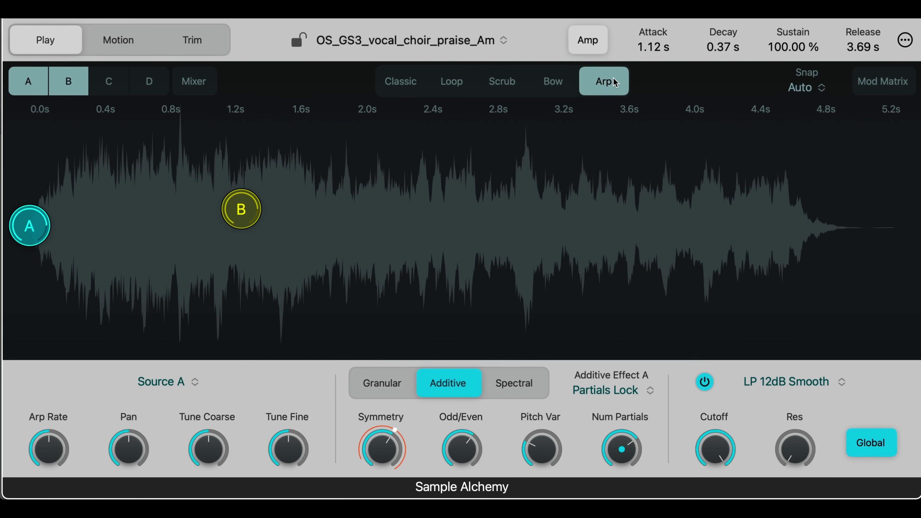
# - Enable sources C and D and spread pucks A–D across the choir waveform in Scrub mode
pyautogui.click(870, 80)
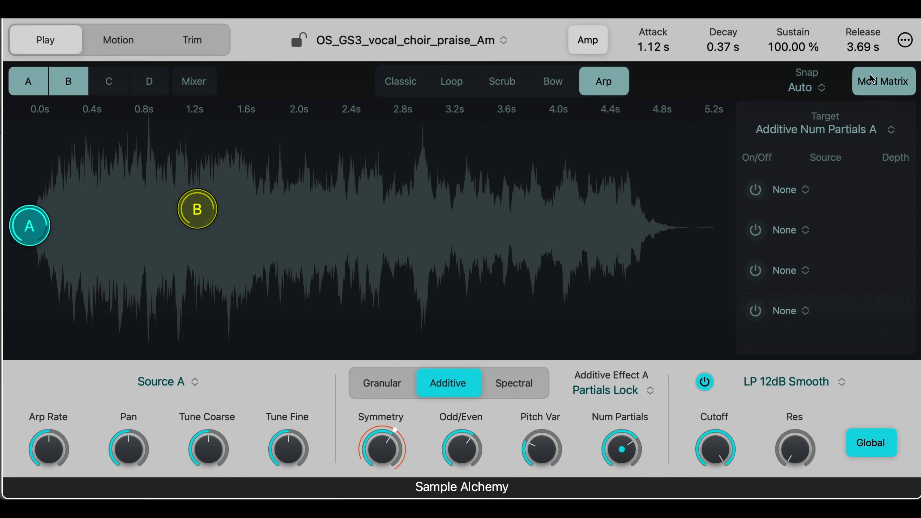
pyautogui.click(197, 208)
pyautogui.moveTo(86, 226); pyautogui.dragTo(115, 226)
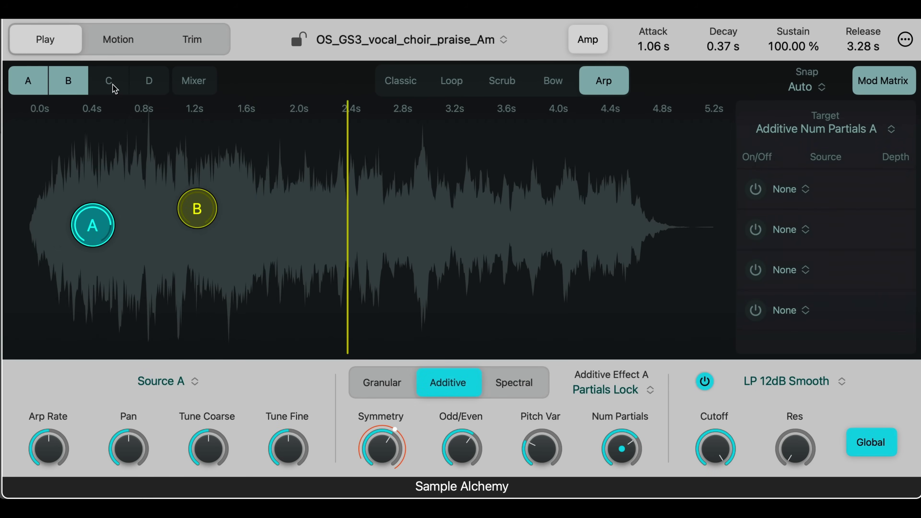
pyautogui.click(115, 92)
pyautogui.moveTo(369, 232); pyautogui.dragTo(248, 291)
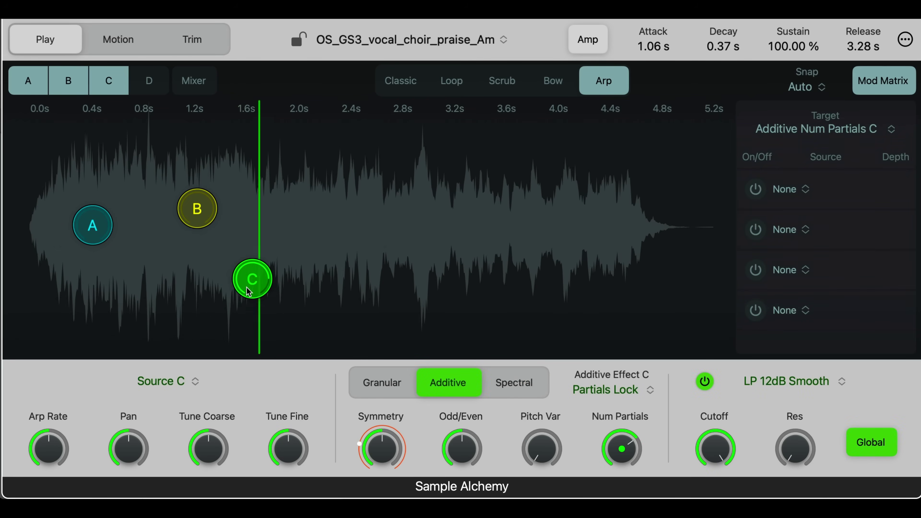
pyautogui.click(149, 80)
pyautogui.moveTo(546, 213); pyautogui.dragTo(650, 216)
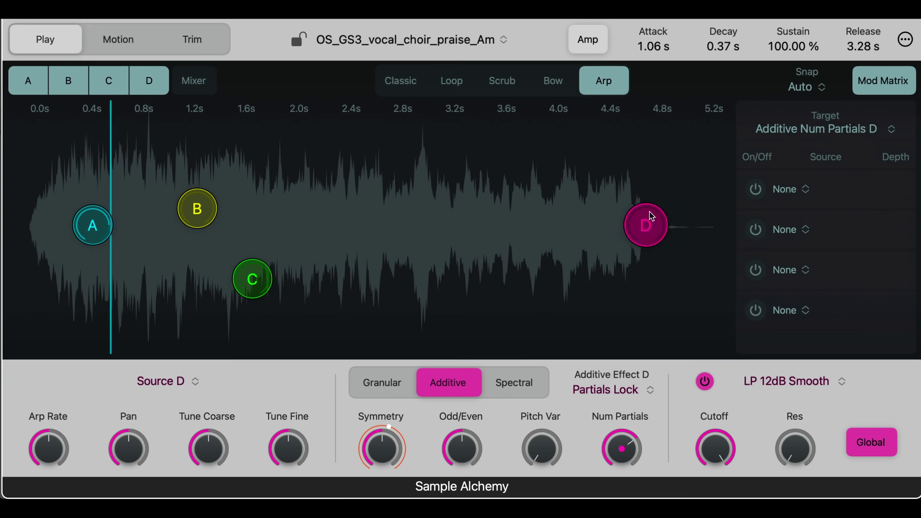
pyautogui.click(559, 83)
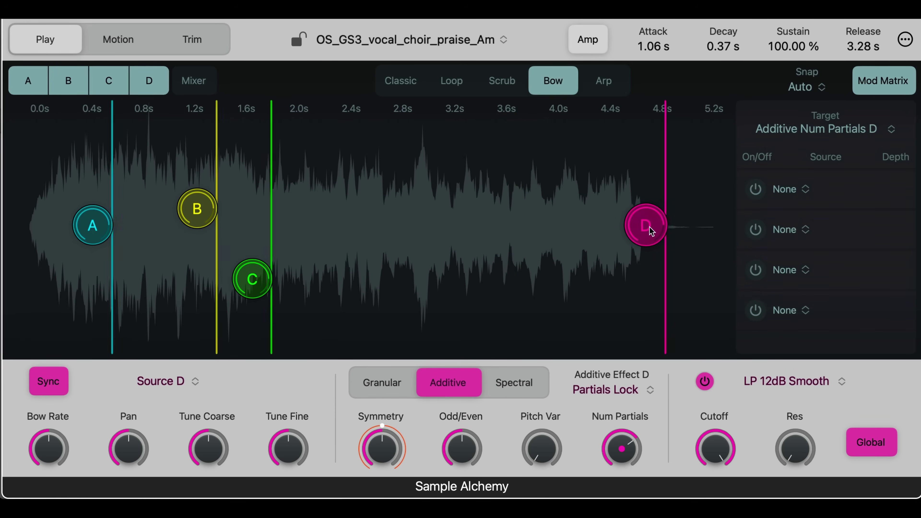
pyautogui.click(511, 85)
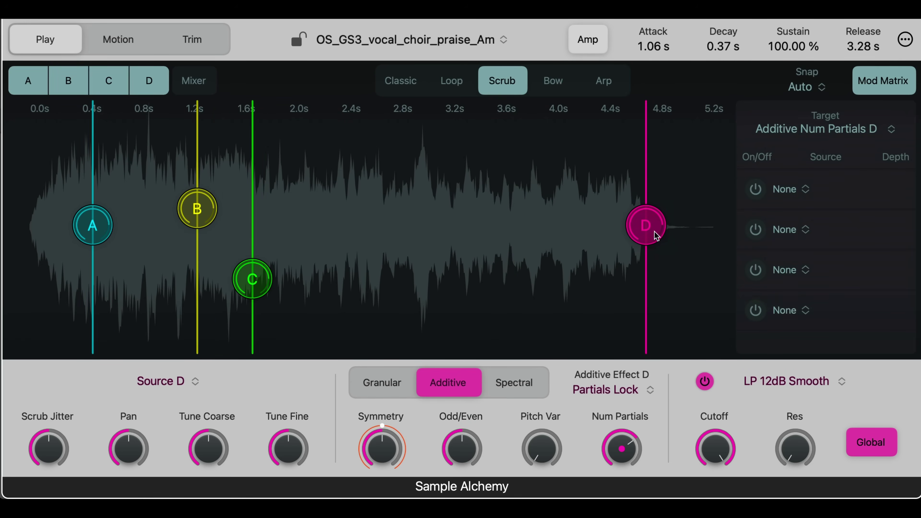
pyautogui.moveTo(652, 231); pyautogui.dragTo(635, 261)
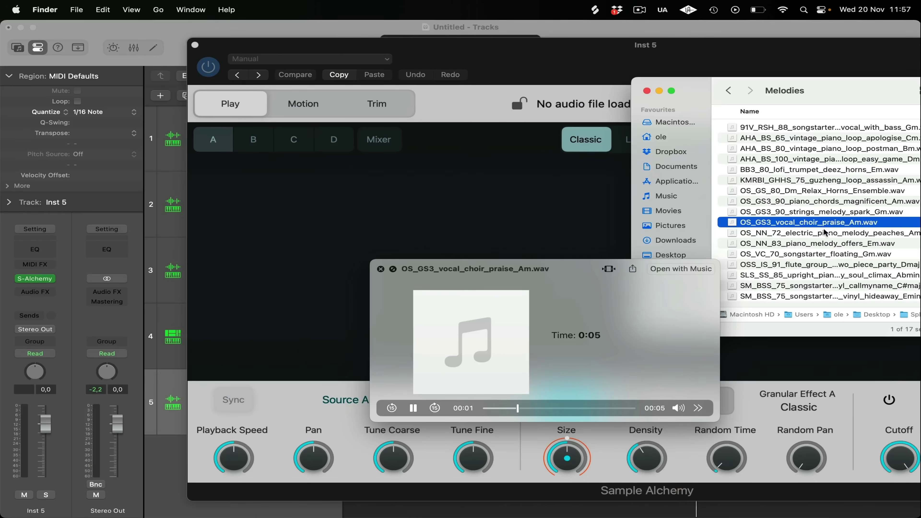
# - Drop OS_GS3_vocal_choir_praise_Am onto Sample Alchemy, show Musical Typing, and enlarge the plugin window
pyautogui.moveTo(826, 222); pyautogui.dragTo(369, 197)
pyautogui.click(380, 269)
pyautogui.click(372, 129)
pyautogui.press('super+k')
pyautogui.hotkey('ctrl', 'alt', 'Return')
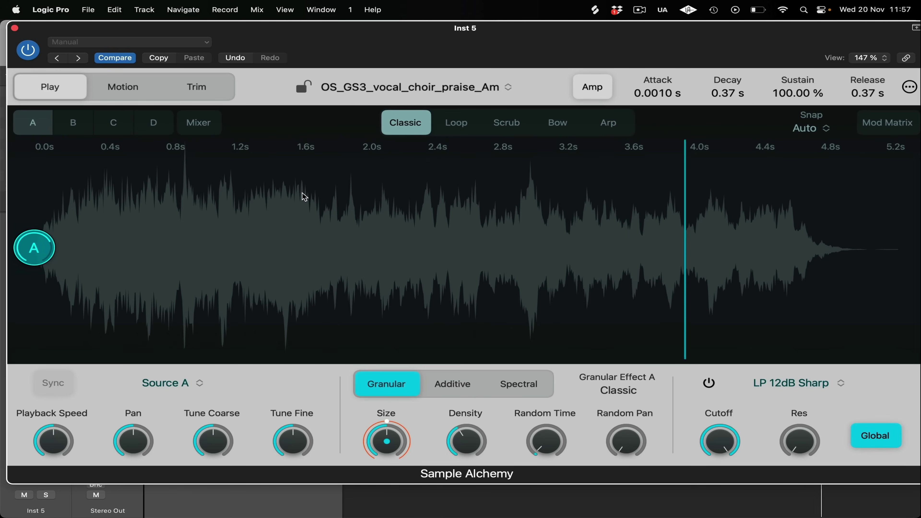
# - Move source A deeper into the choir sample, try Additive with an Odd/Even tweak, then Spectral
pyautogui.moveTo(70, 241); pyautogui.dragTo(369, 348)
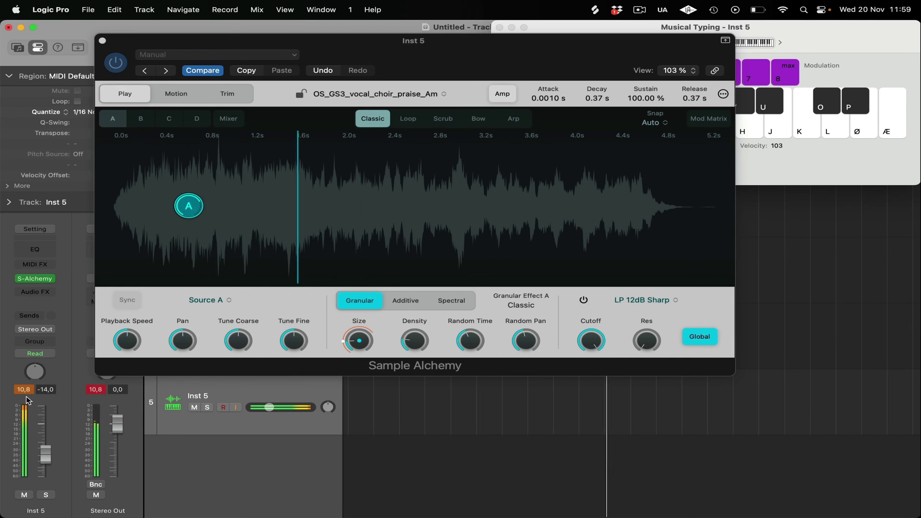
pyautogui.click(405, 300)
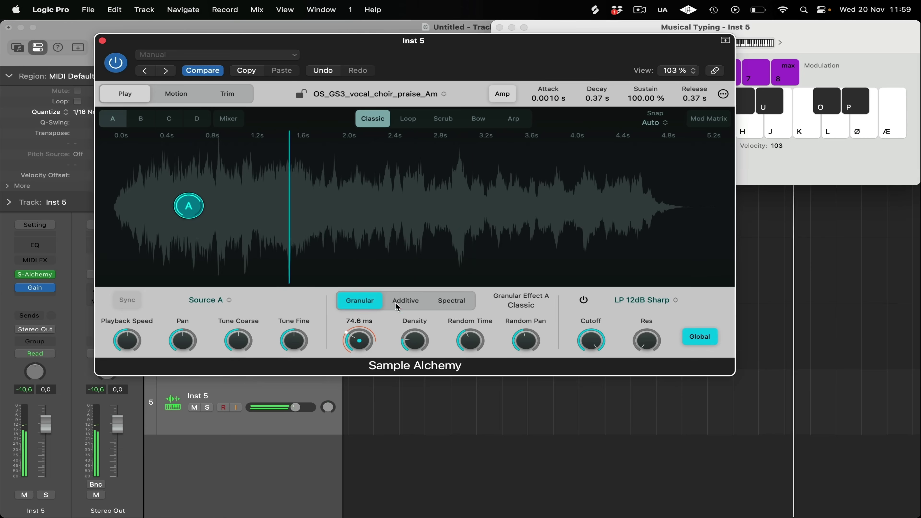
pyautogui.click(415, 340)
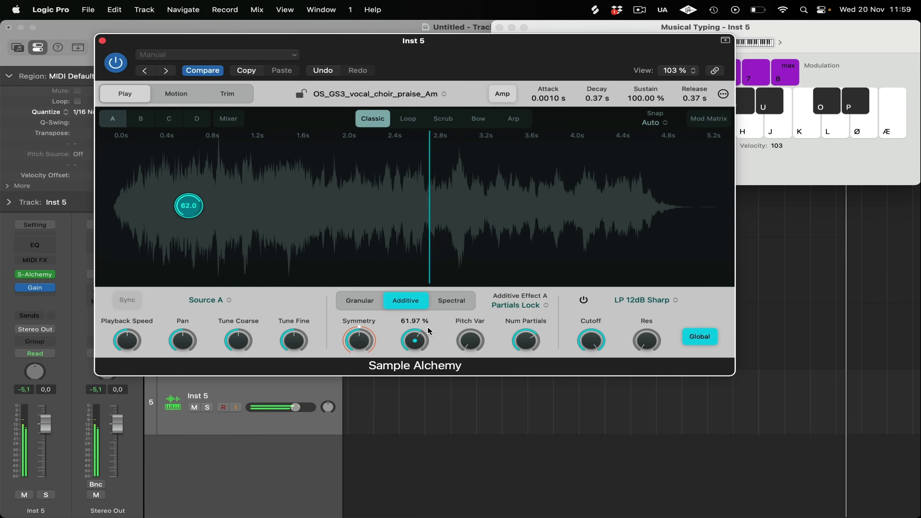
pyautogui.click(451, 300)
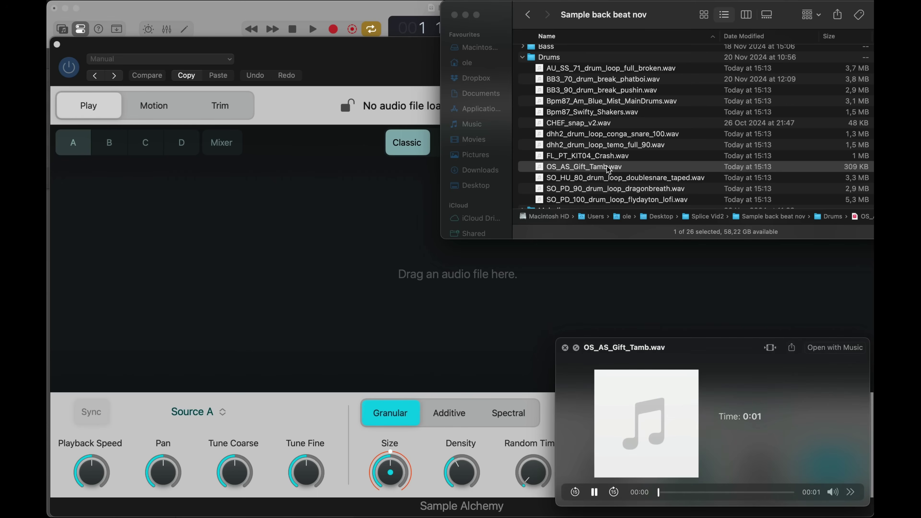
# - Load OS_AS_Gift_Tamb into Sample Alchemy, audition it an octave up, and open global settings
pyautogui.press('space')
pyautogui.moveTo(608, 169); pyautogui.dragTo(253, 276)
pyautogui.press('super+k')
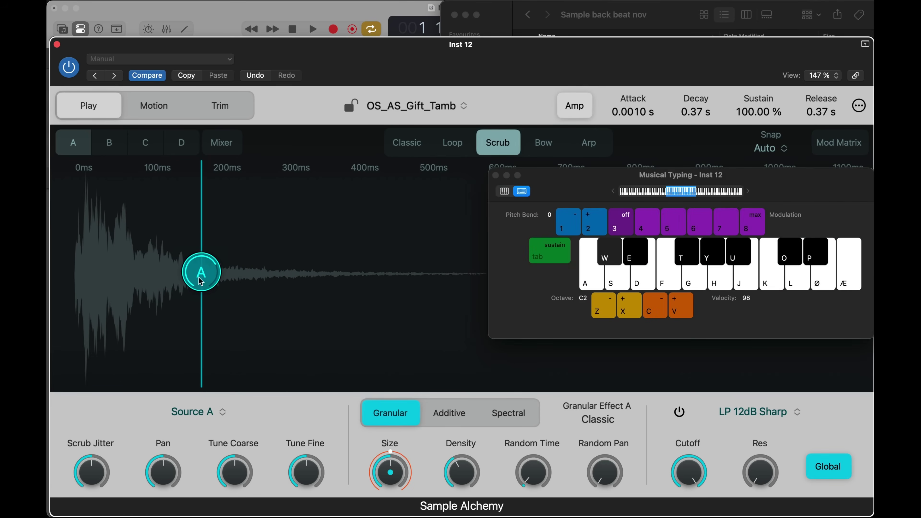
pyautogui.press('x')
pyautogui.press('a')
pyautogui.press('w')
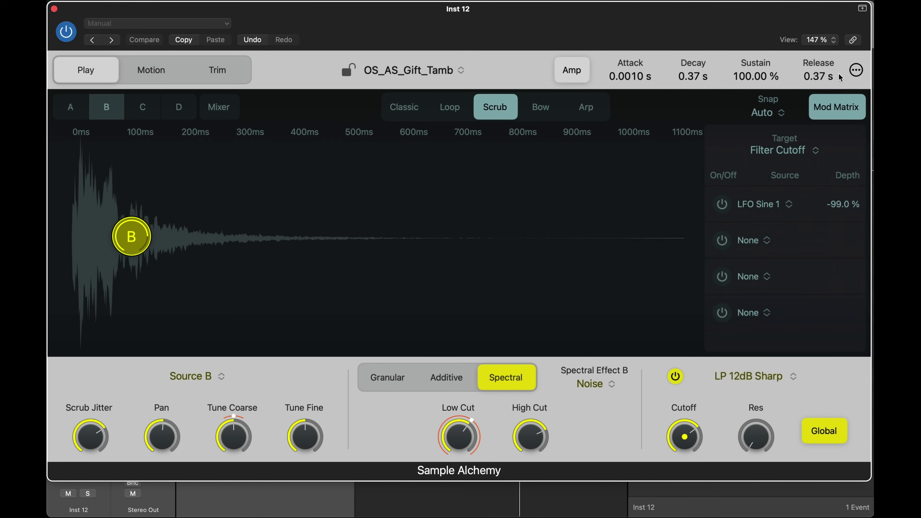
pyautogui.click(856, 70)
pyautogui.click(803, 87)
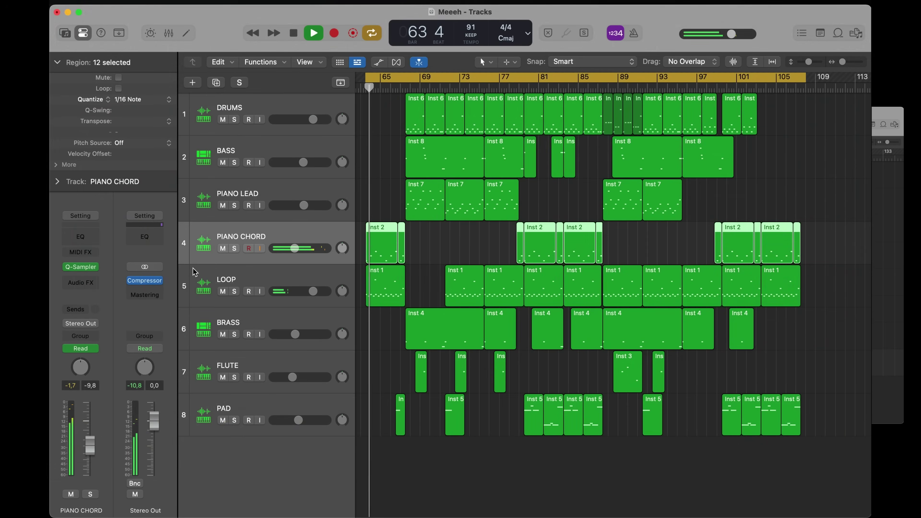
# - Check PIANO CHORD's Quick Sampler, enlarge and zoom tracks around bars 65–79, and select LOOP
pyautogui.click(81, 267)
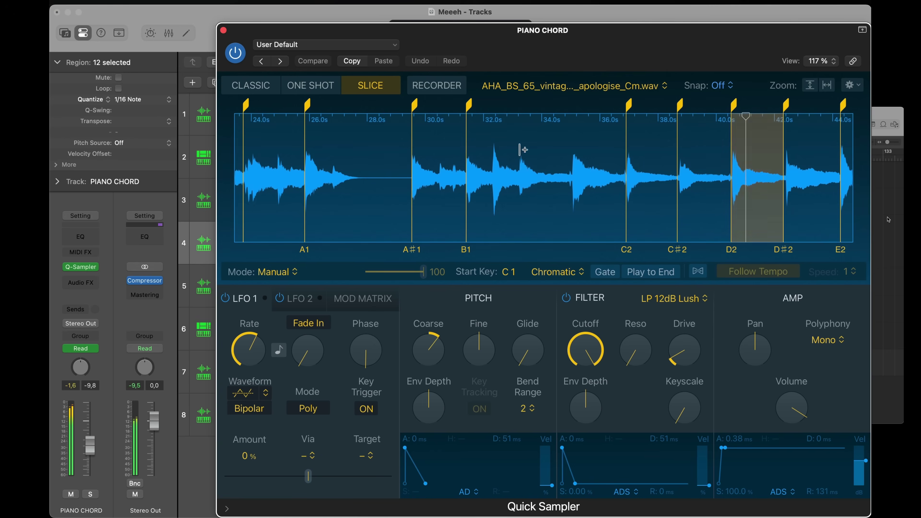
pyautogui.moveTo(599, 56); pyautogui.dragTo(433, 37)
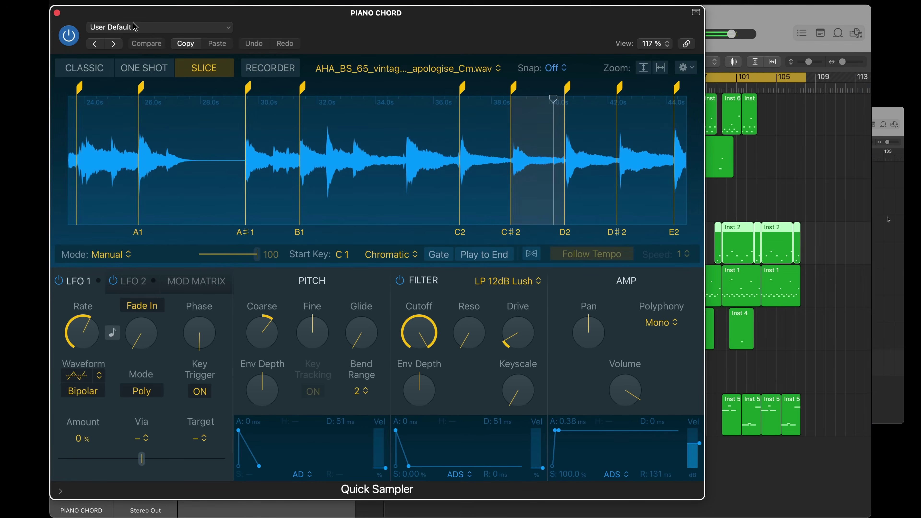
pyautogui.click(57, 13)
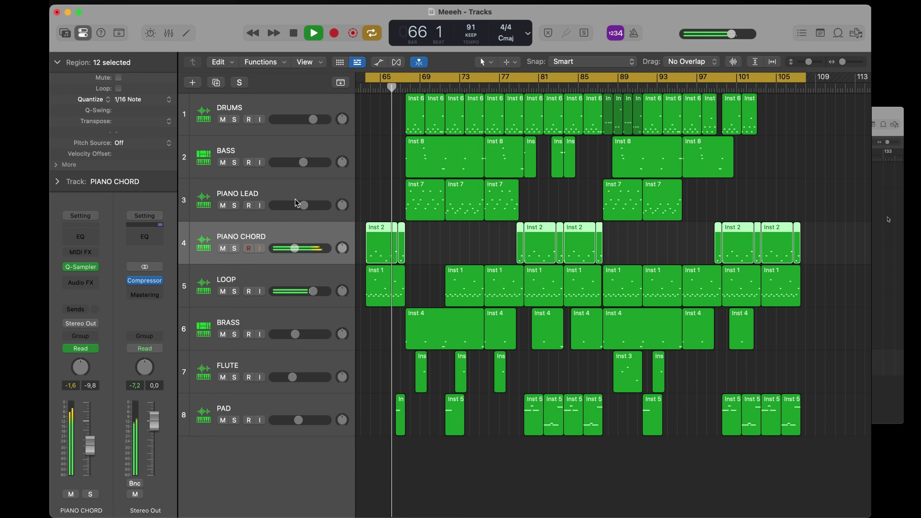
pyautogui.press('super+Down')
pyautogui.press('super+Right')
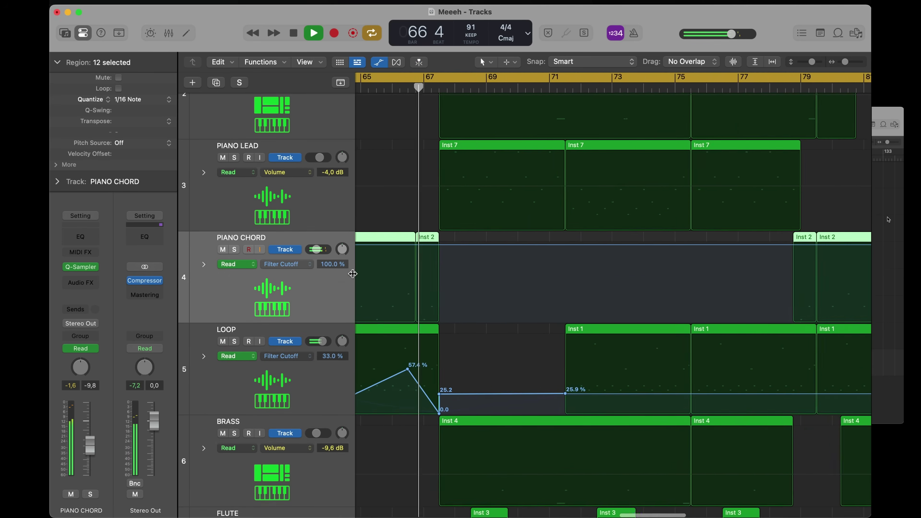
pyautogui.click(290, 376)
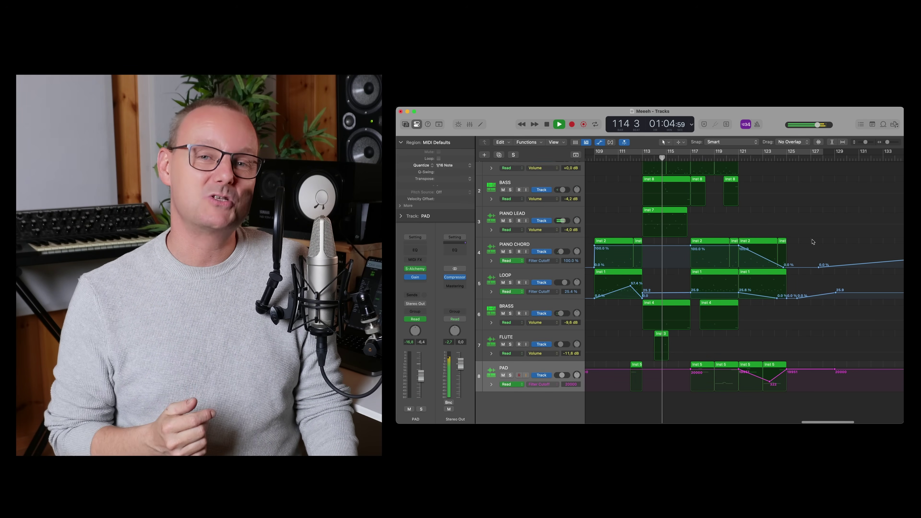
pyautogui.scroll(2, 813, 242)
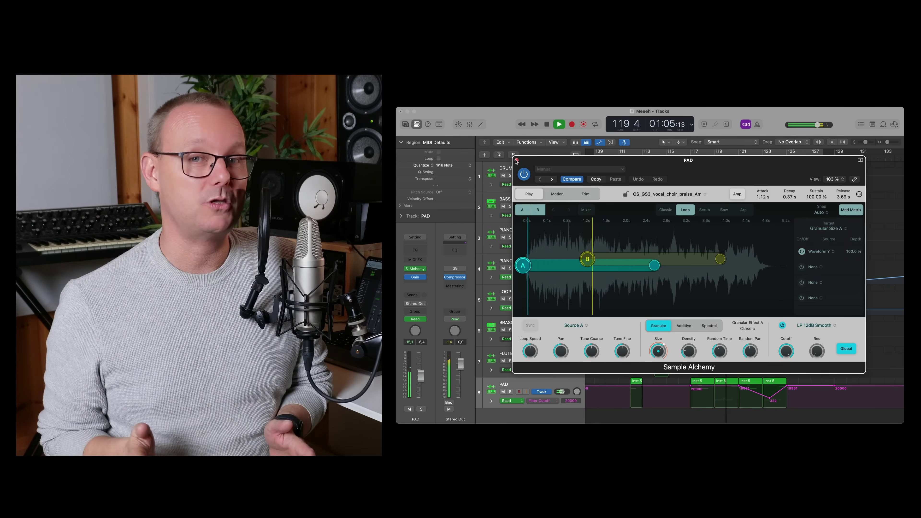
pyautogui.click(516, 158)
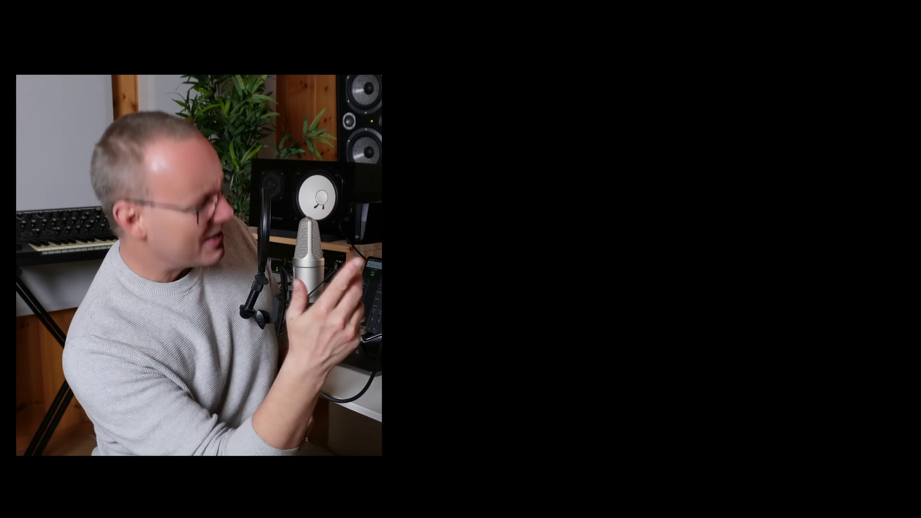